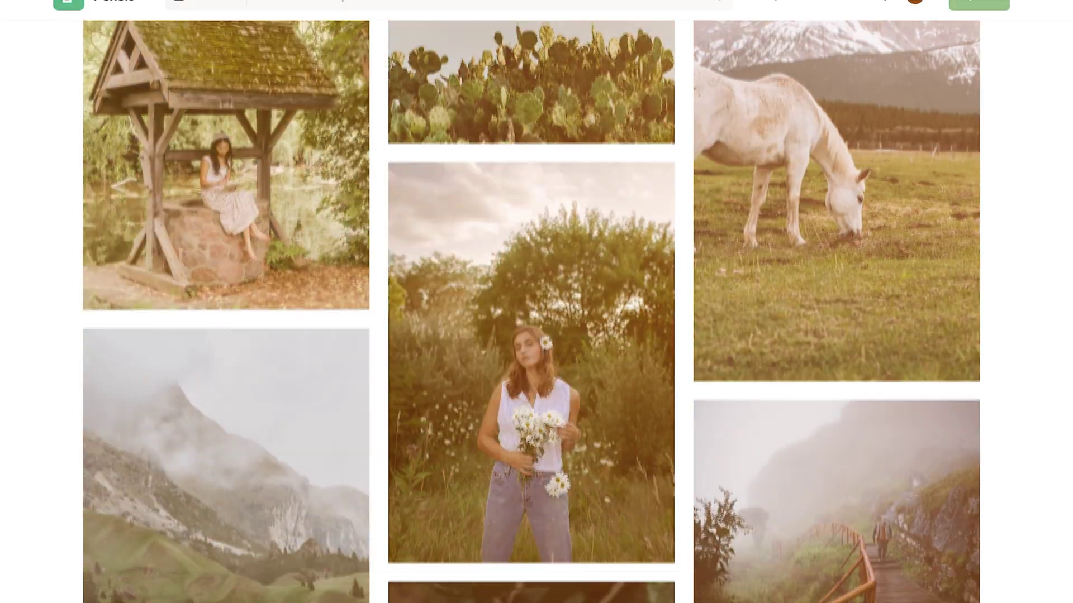
pyautogui.scroll(-20, 532, 319)
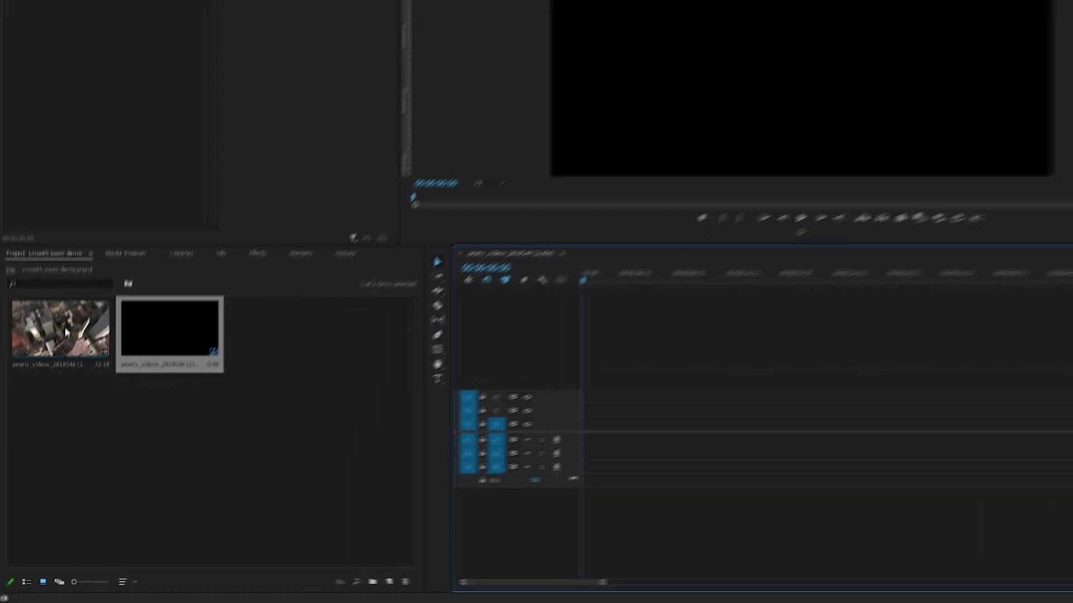
# Place the pexels_videos_2818546 clip at the start of video track V1 and select it.
pyautogui.moveTo(63, 317); pyautogui.dragTo(605, 414)
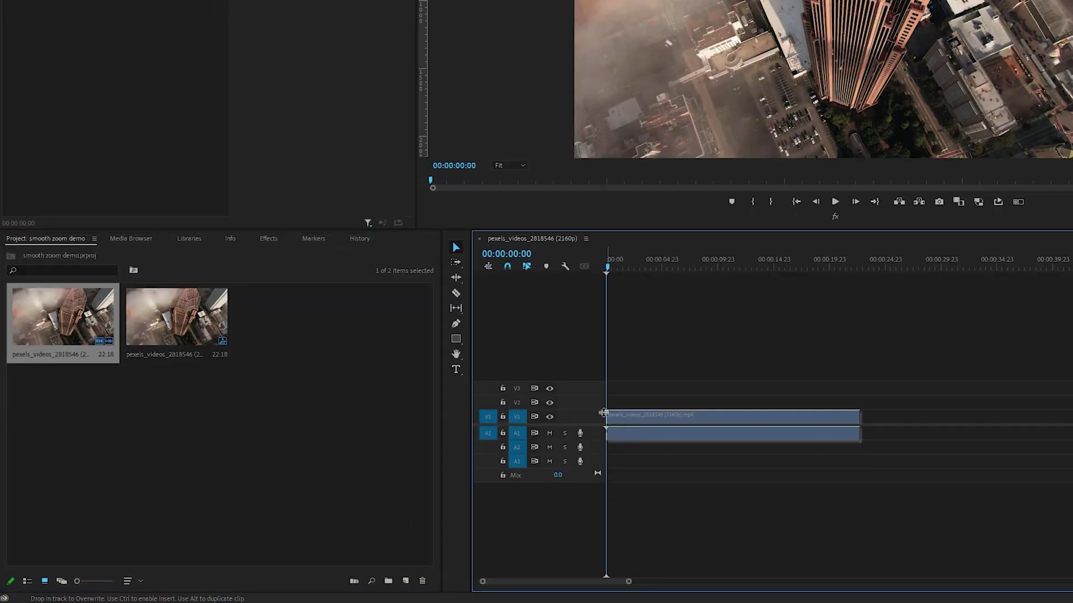
pyautogui.click(609, 420)
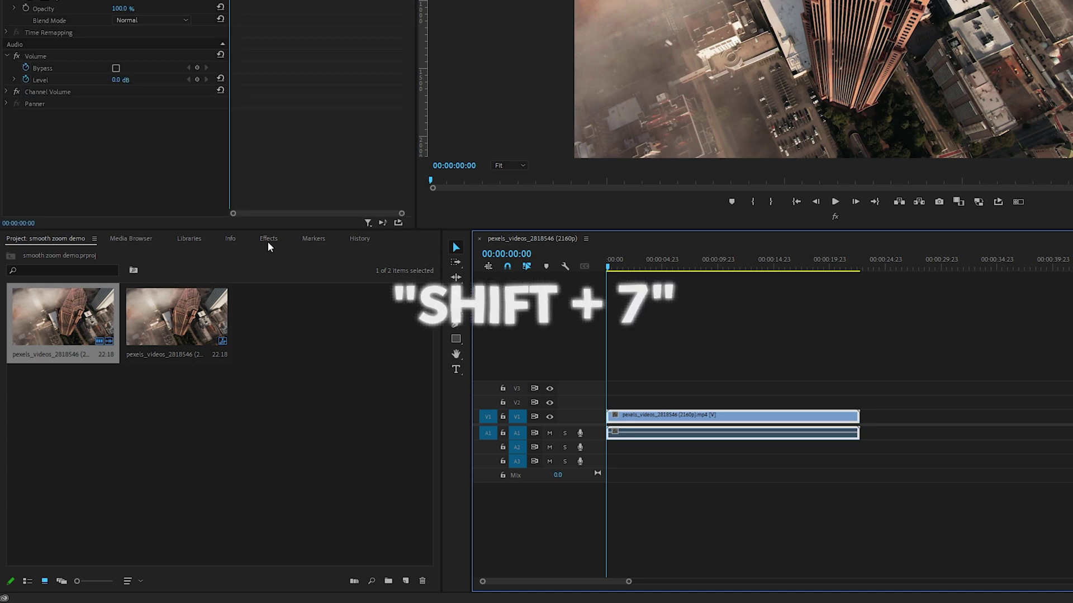
# Search the effects for "transform" and apply the Distort Transform effect to the selected clip.
pyautogui.hotkey('shift', '7')
pyautogui.click(53, 254)
pyautogui.write('tr')
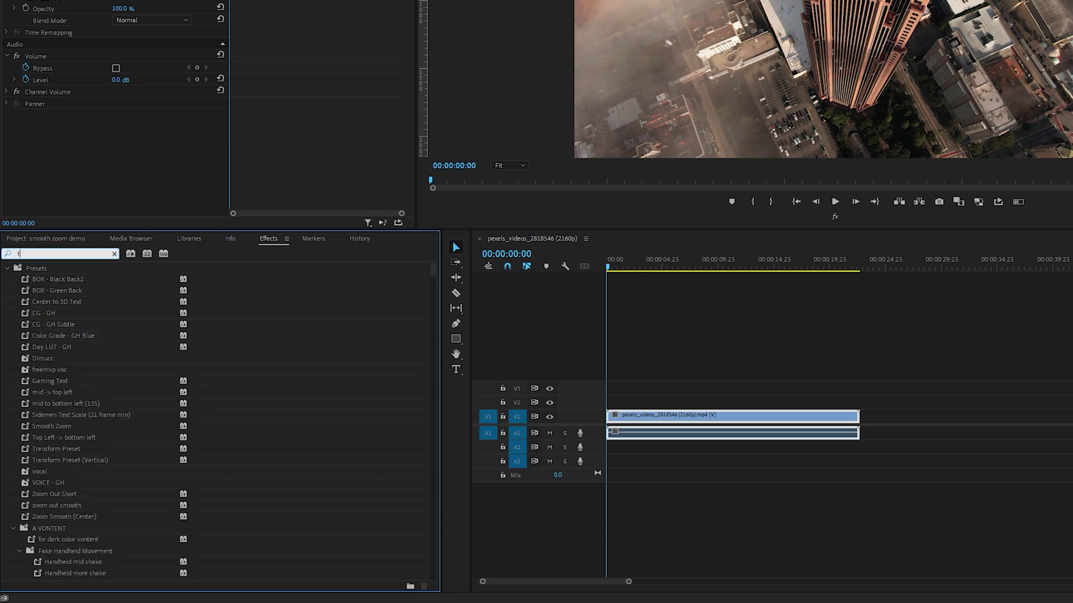
pyautogui.write('ansform')
pyautogui.click(59, 360)
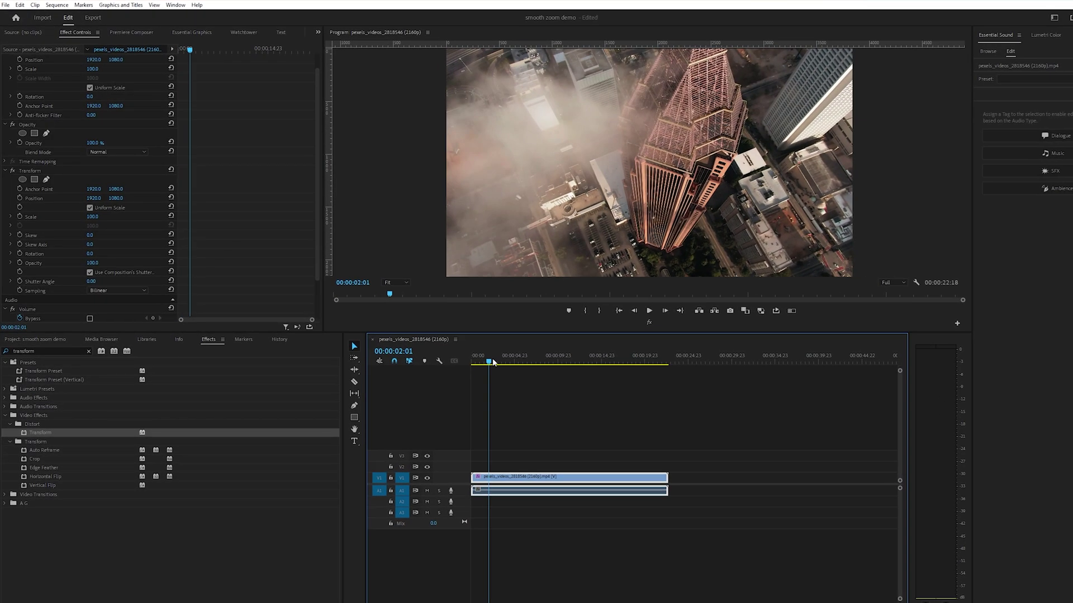
# Start keyframing the Transform effect's Scale and Position at 00:00:04:04.
pyautogui.moveTo(505, 363); pyautogui.dragTo(512, 364)
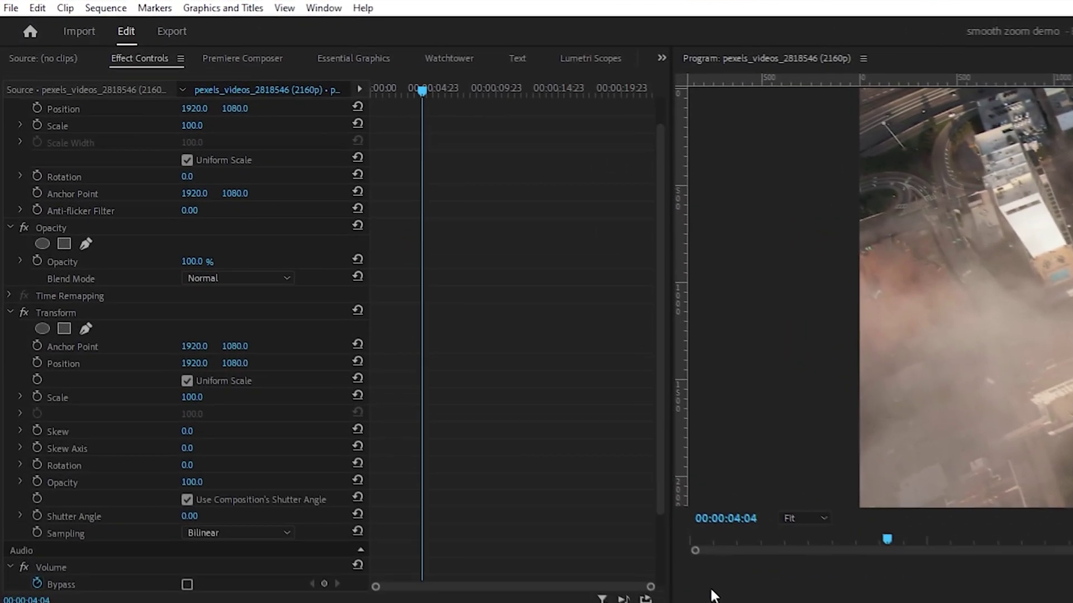
pyautogui.click(38, 406)
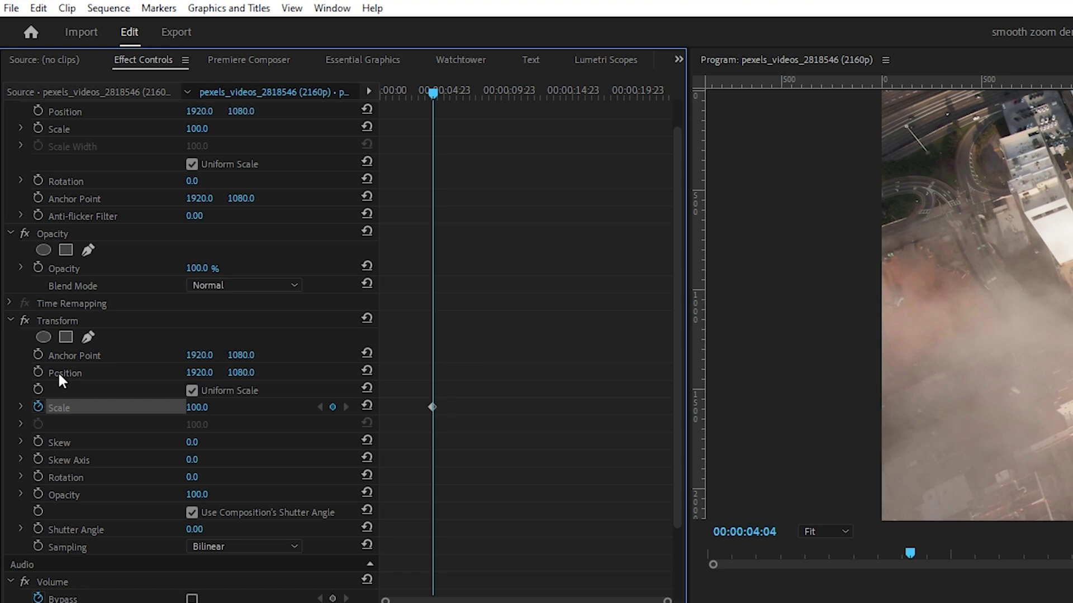
pyautogui.click(37, 371)
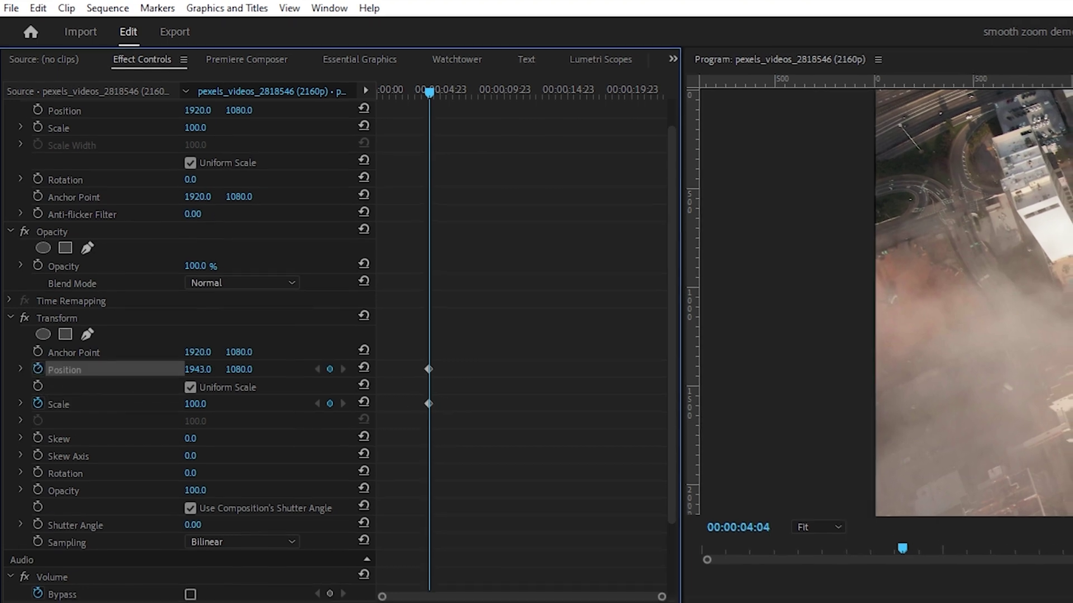
# Try shifting the Transform effect's Position horizontally and vertically.
pyautogui.moveTo(204, 369); pyautogui.dragTo(394, 370)
pyautogui.moveTo(239, 369); pyautogui.dragTo(322, 369)
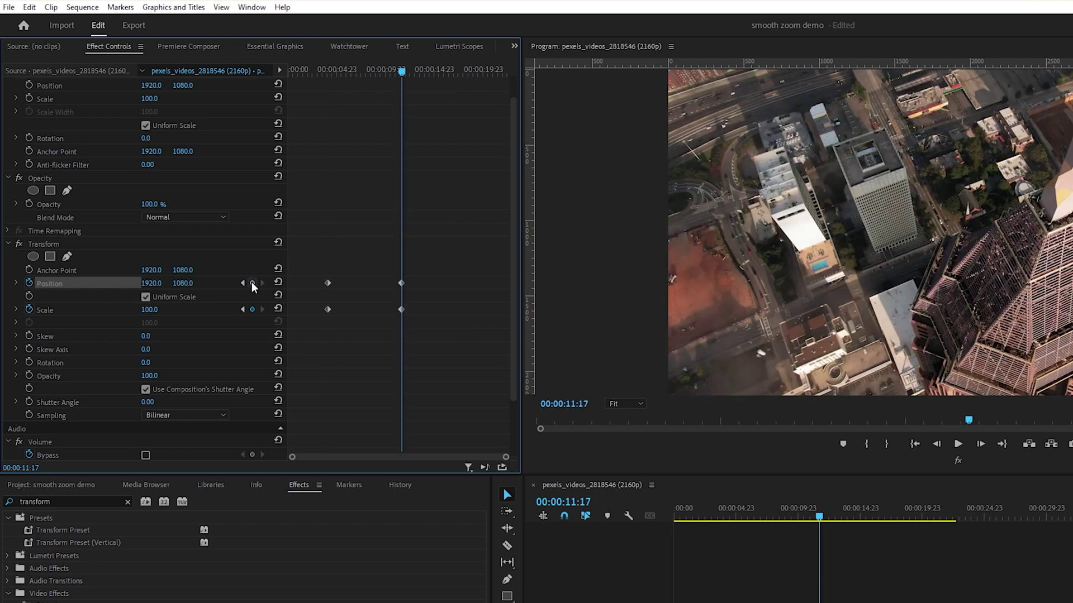
# At 00:00:11:17, set the Transform effect's Scale to 200 and its Position to about 2963, 1666.
pyautogui.click(160, 311)
pyautogui.write('200')
pyautogui.press('Return')
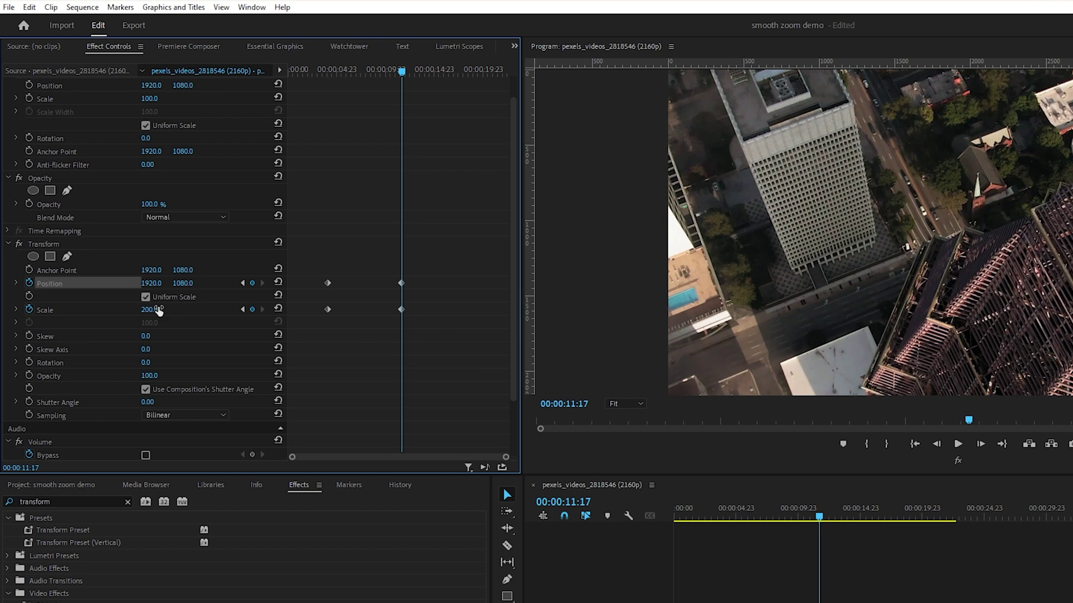
pyautogui.moveTo(159, 283); pyautogui.dragTo(514, 283)
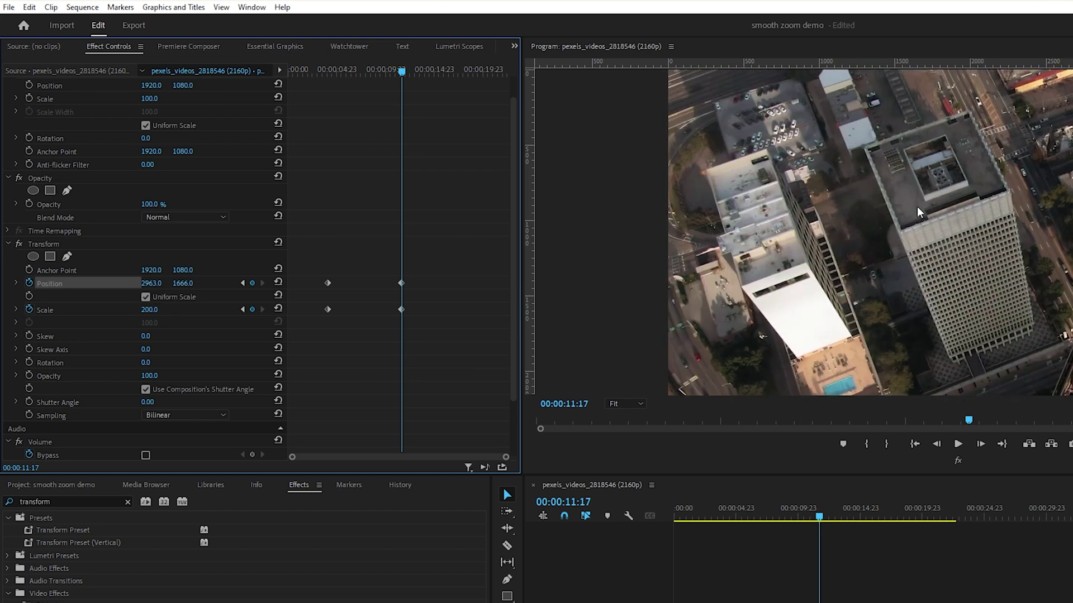
# Play back the zoom animation from the first Scale and Position keyframes.
pyautogui.click(242, 309)
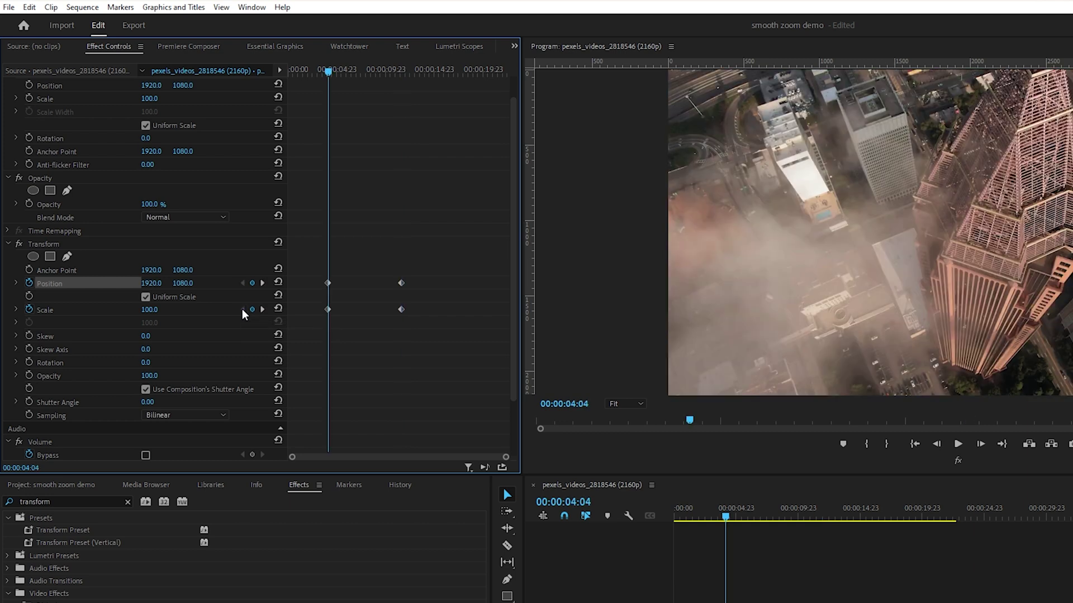
pyautogui.press('space')
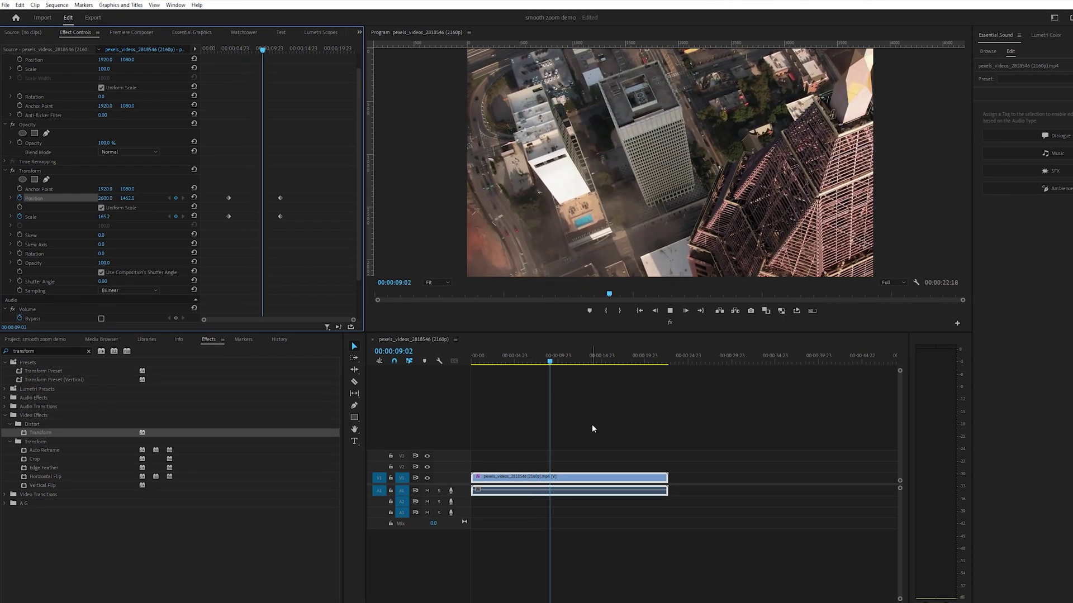
pyautogui.press('space')
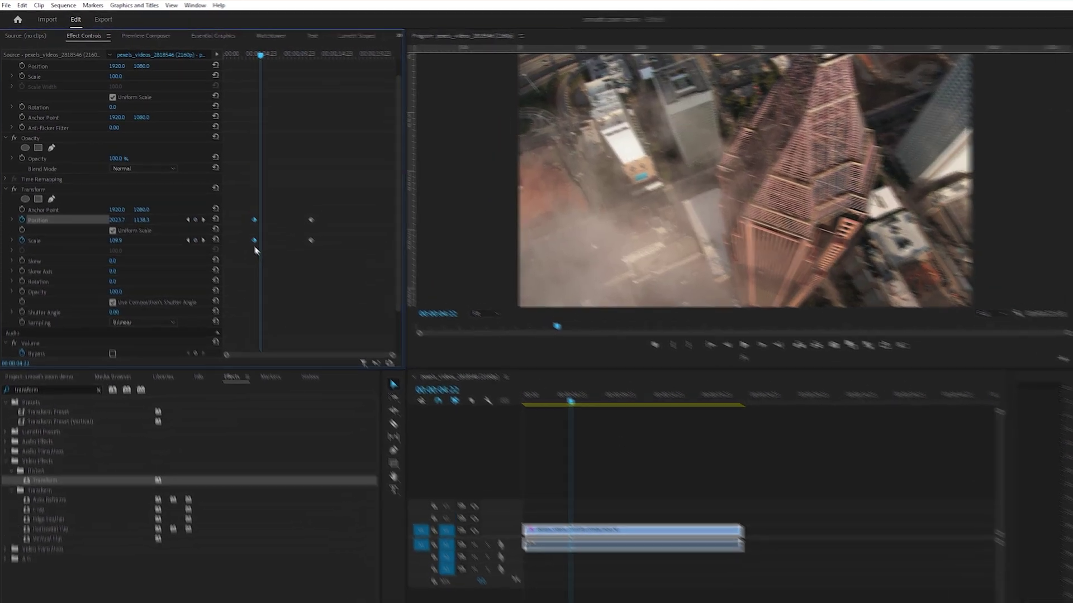
# Move the Position and Scale keyframe pairs closer together, with the first pair at 00:00:08:01, and play back the shortened zoom.
pyautogui.moveTo(254, 241); pyautogui.dragTo(265, 241)
pyautogui.moveTo(339, 200); pyautogui.dragTo(302, 249)
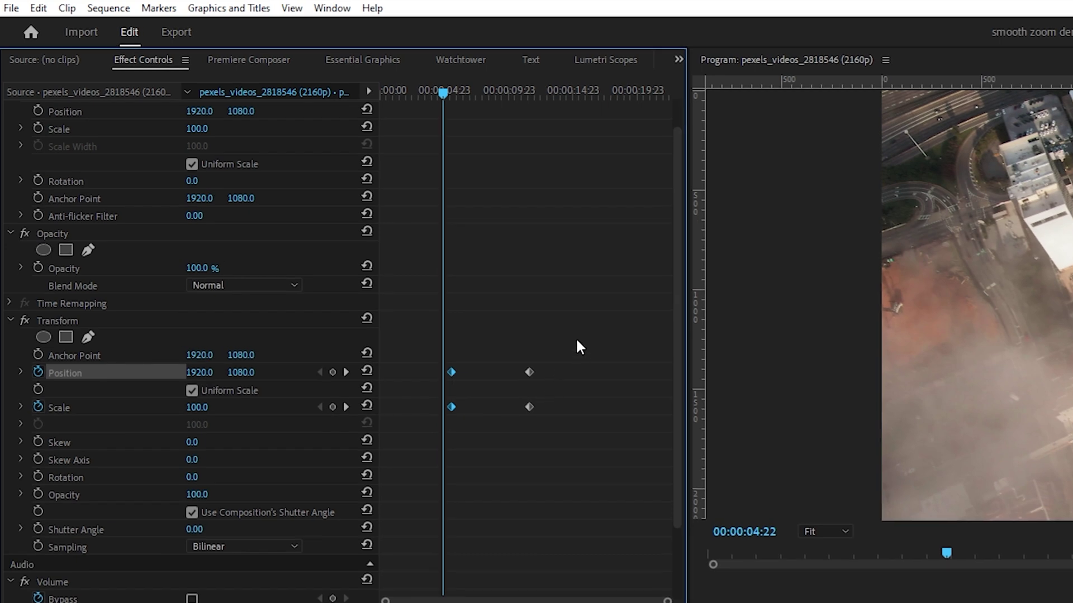
pyautogui.moveTo(528, 410); pyautogui.dragTo(511, 403)
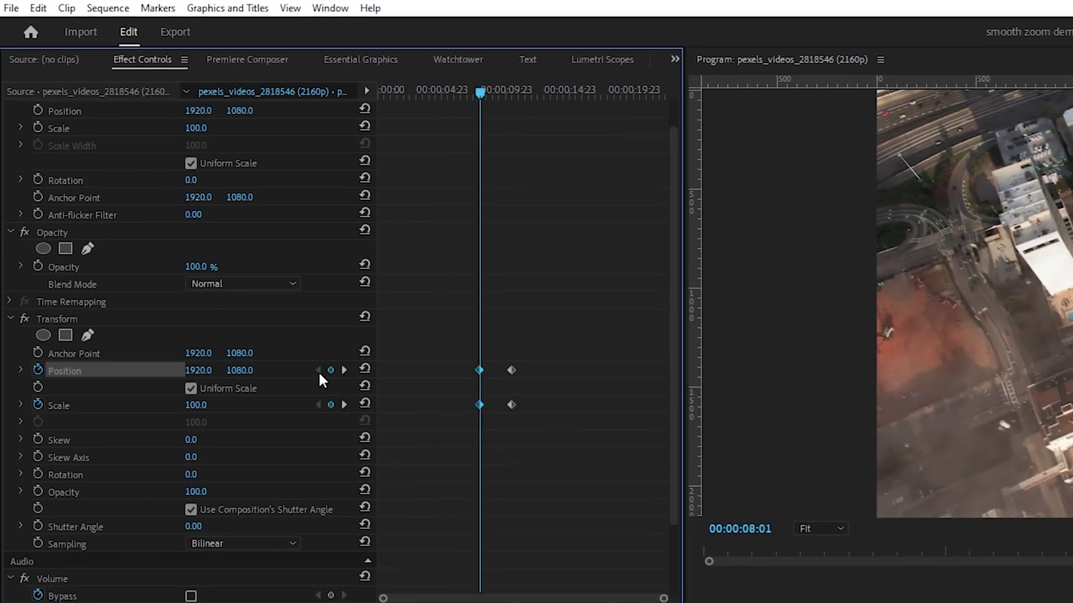
pyautogui.press('space')
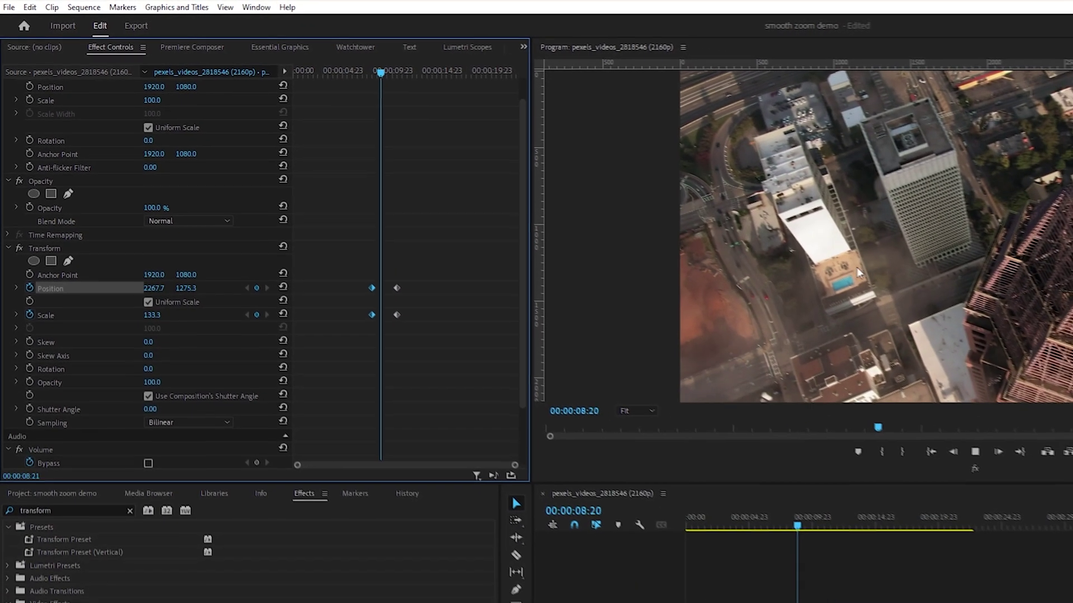
pyautogui.press('space')
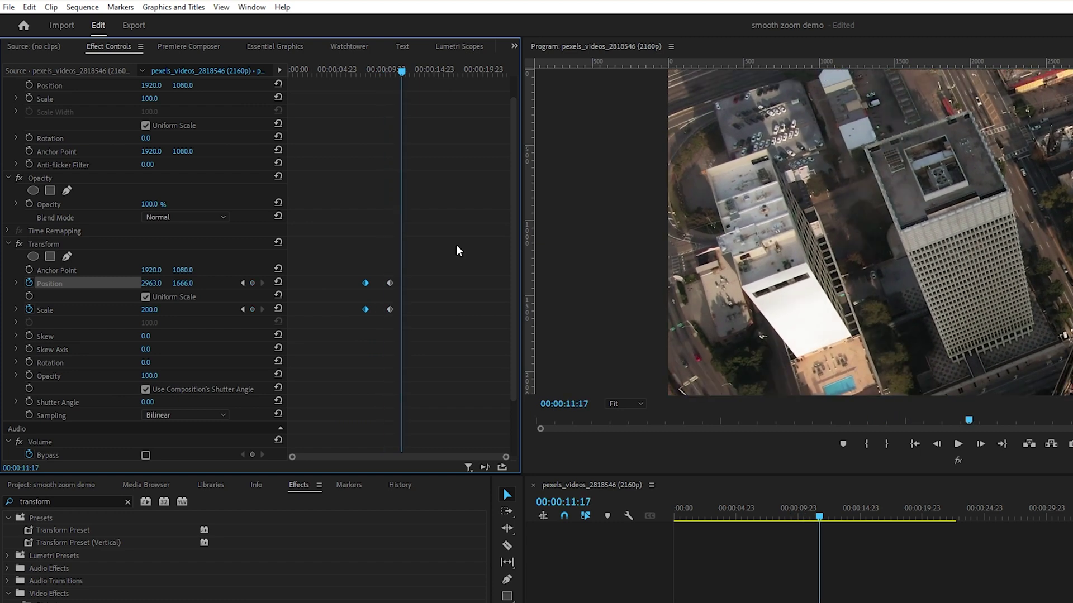
# Apply Ease In and Ease Out temporal interpolation to all four Position and Scale keyframes.
pyautogui.moveTo(457, 251); pyautogui.dragTo(343, 337)
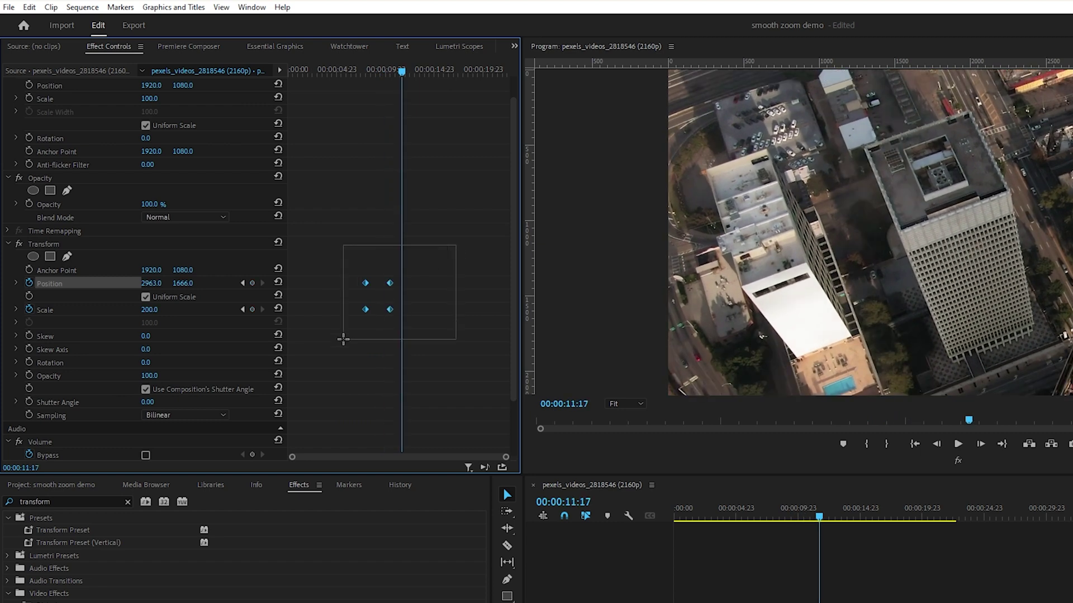
pyautogui.rightClick(389, 311)
pyautogui.moveTo(464, 420)
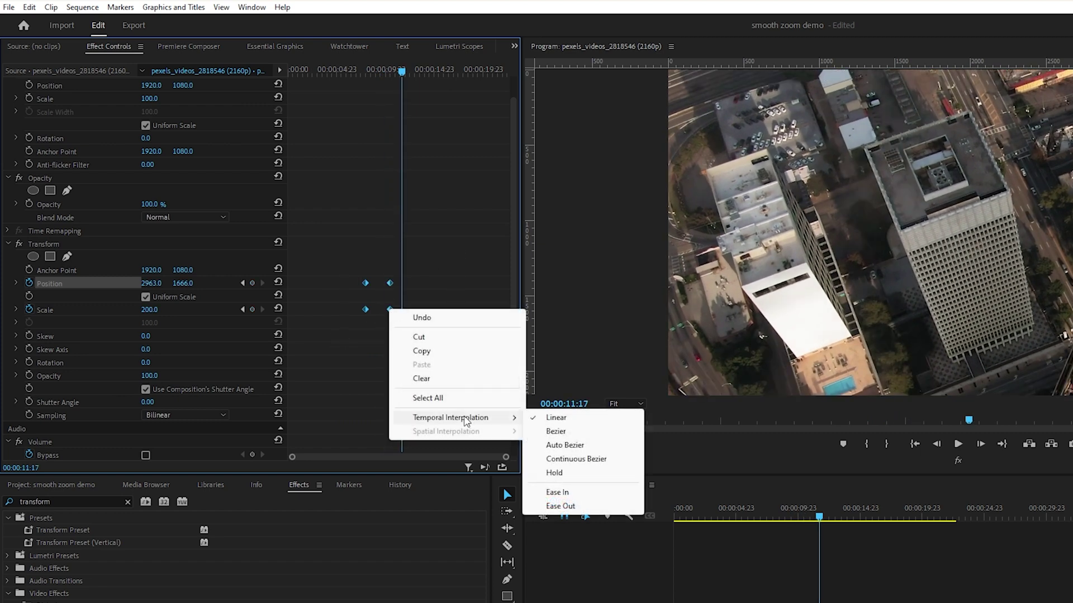
pyautogui.click(565, 493)
pyautogui.rightClick(390, 310)
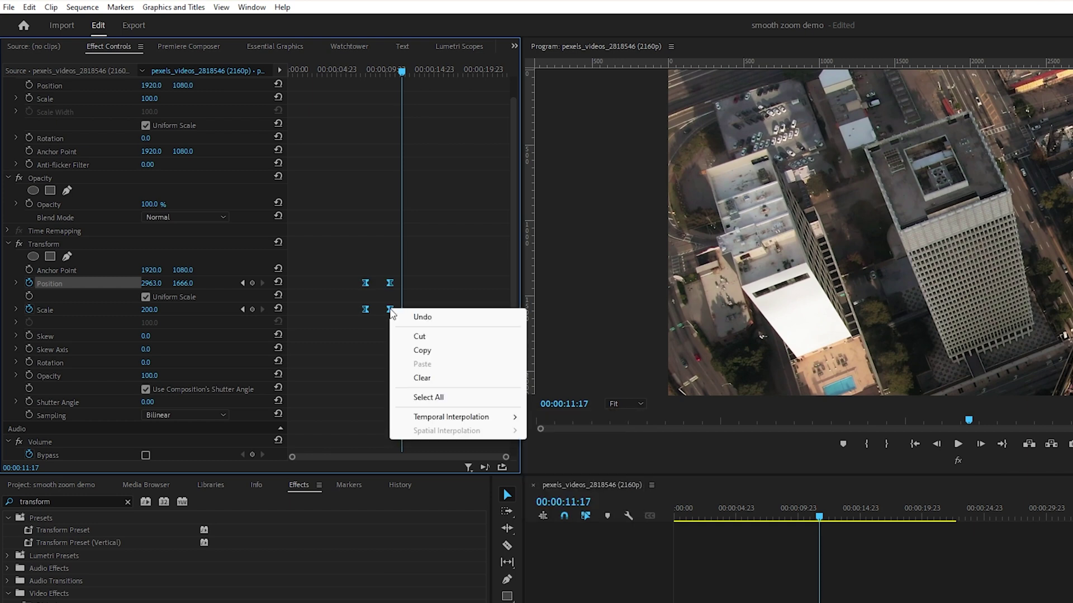
pyautogui.moveTo(494, 420)
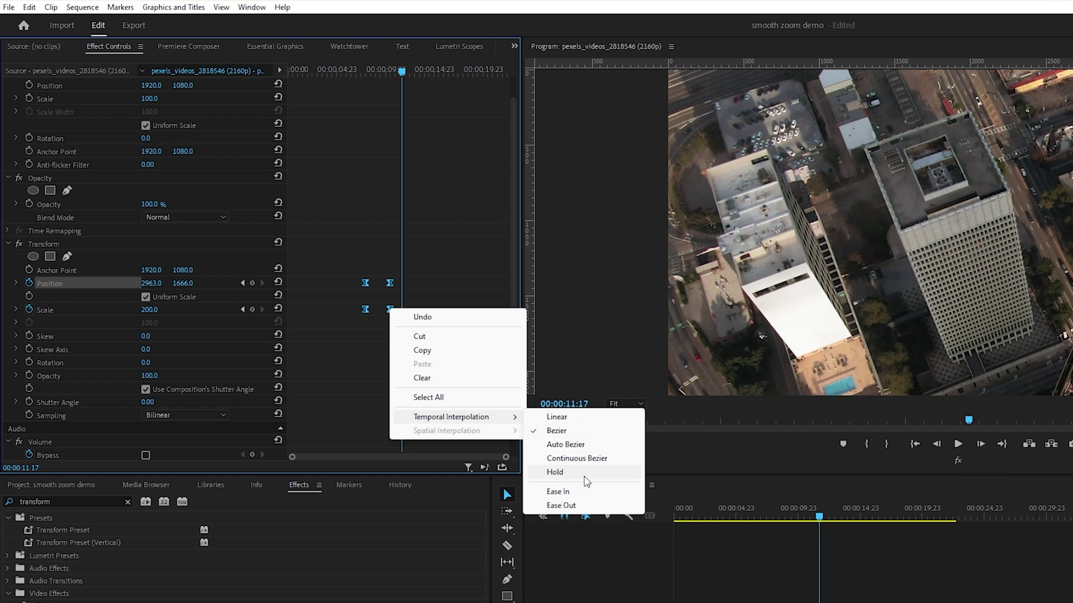
pyautogui.click(561, 505)
# Expand the Transform effect's Position velocity graph and select the first Position keyframe at 00:00:08:01.
pyautogui.click(242, 284)
pyautogui.click(242, 283)
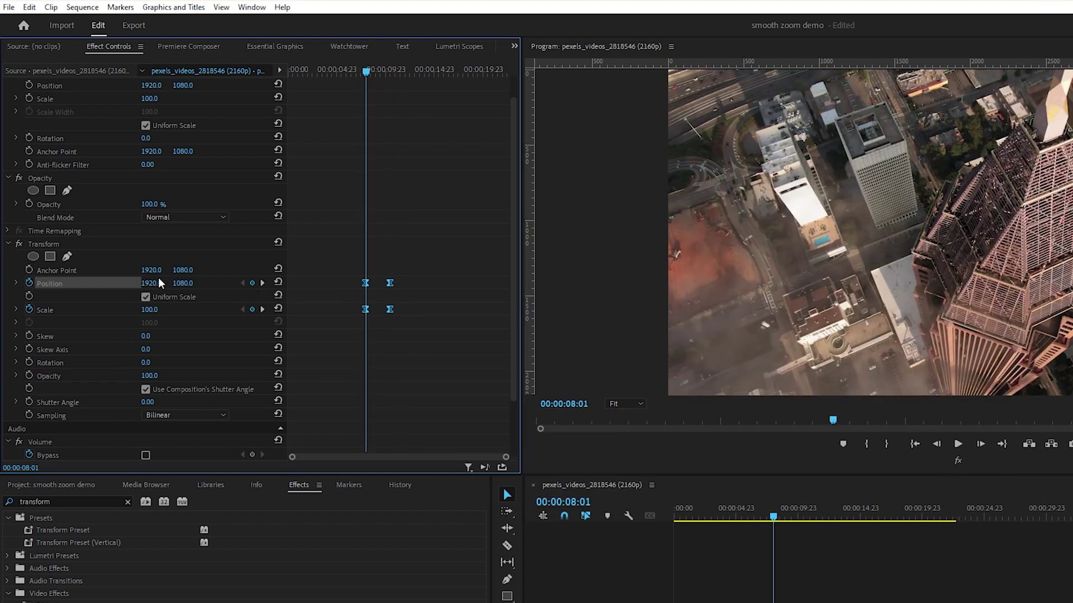
pyautogui.click(15, 282)
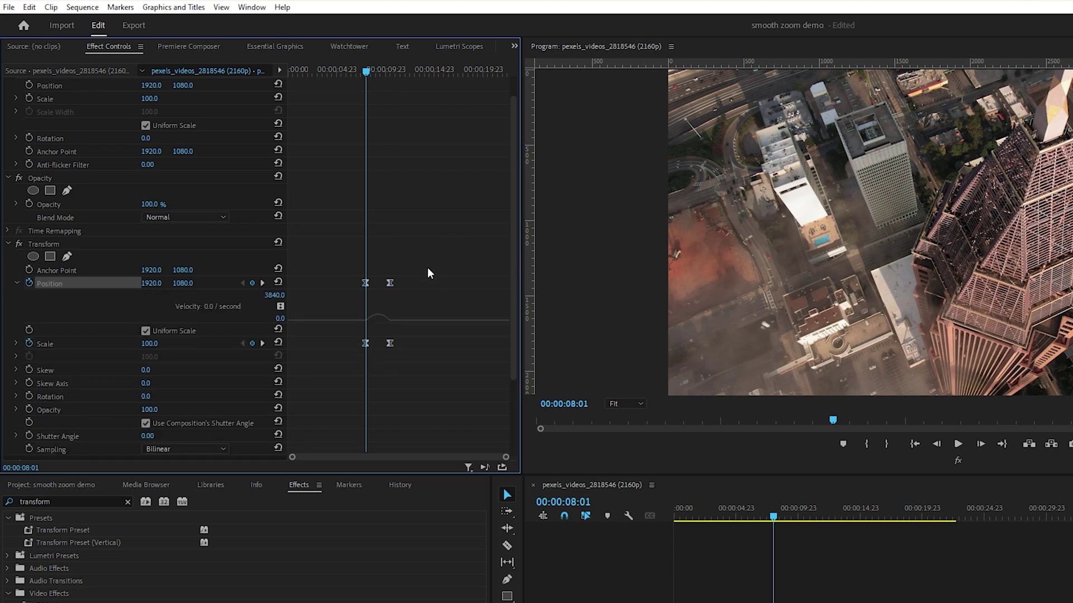
pyautogui.press('=')
pyautogui.press('=')
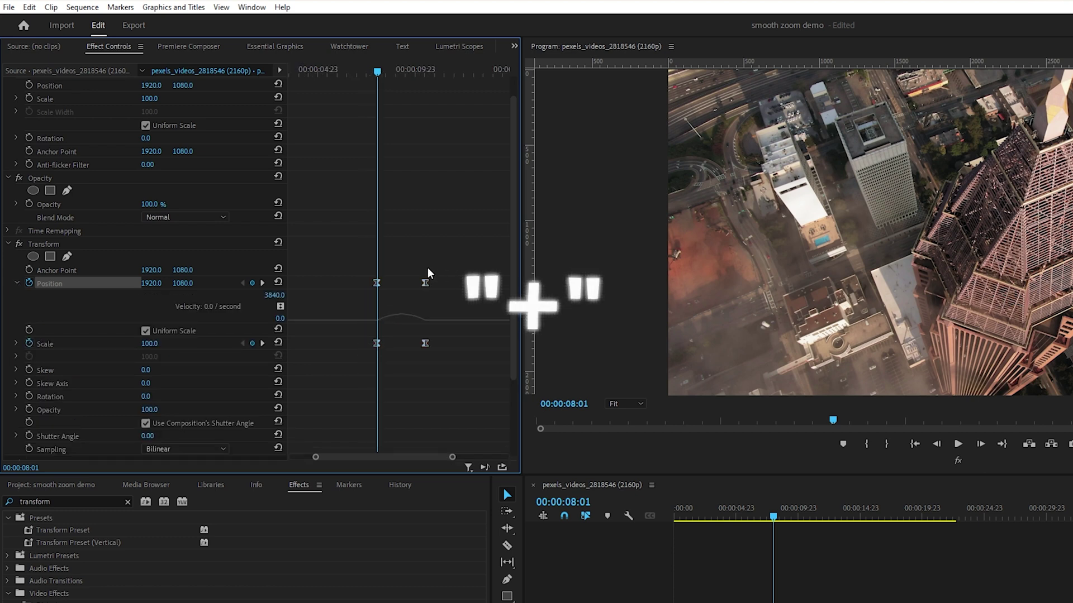
pyautogui.moveTo(374, 455); pyautogui.dragTo(384, 454)
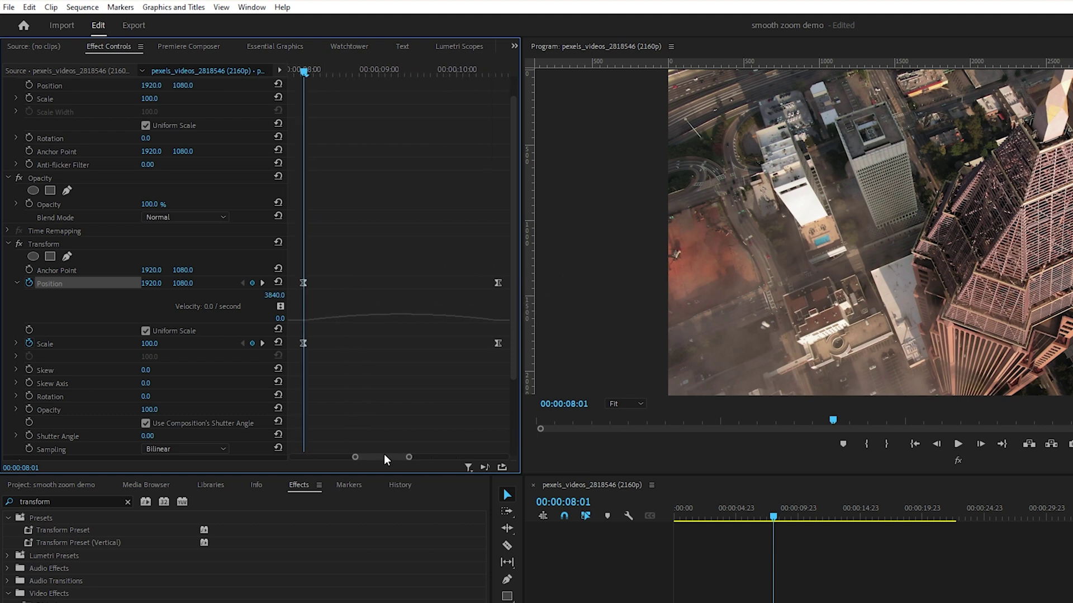
pyautogui.click(303, 284)
# Play back the eased zoom and return to its first Position keyframe.
pyautogui.press('space')
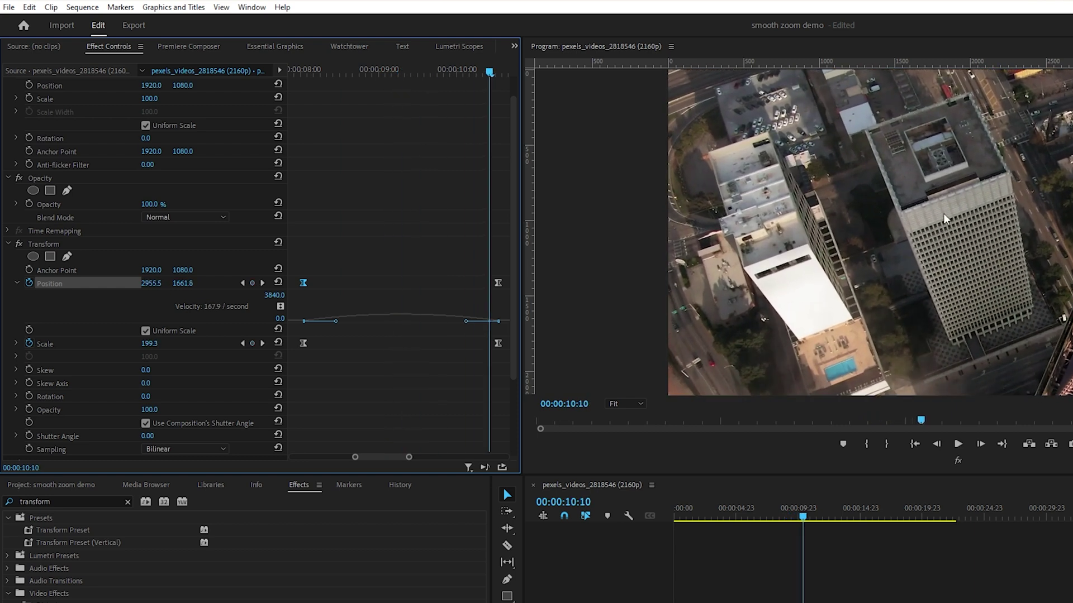
pyautogui.click(243, 283)
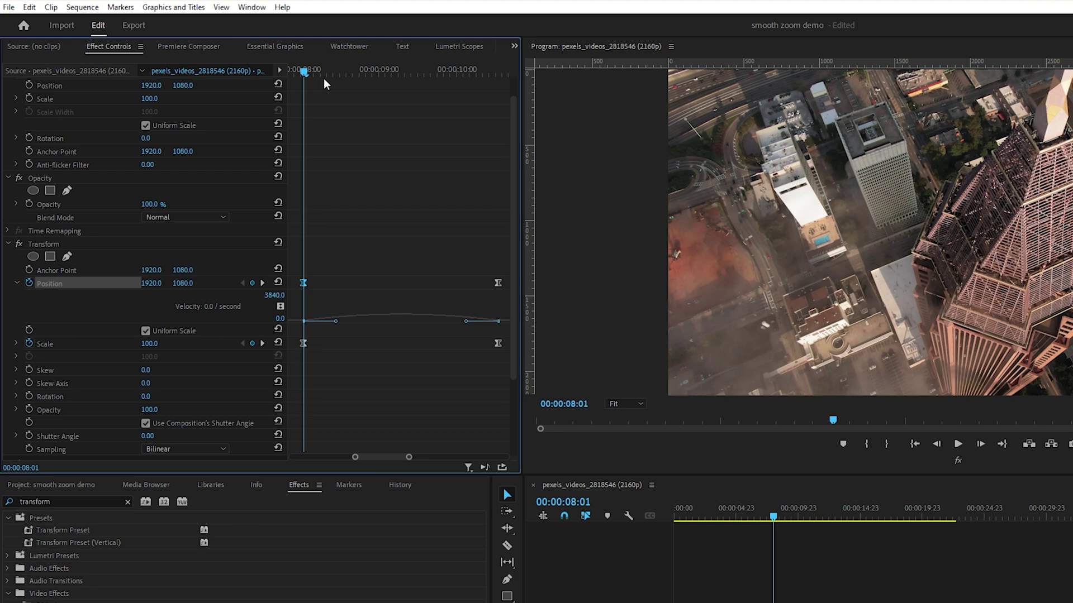
# Steepen the Position velocity curve by extending the first keyframe's handle to 00:00:08:16 and the last keyframe's handle back to 00:00:09:14.
pyautogui.click(346, 73)
pyautogui.press('Right')
pyautogui.press('Right')
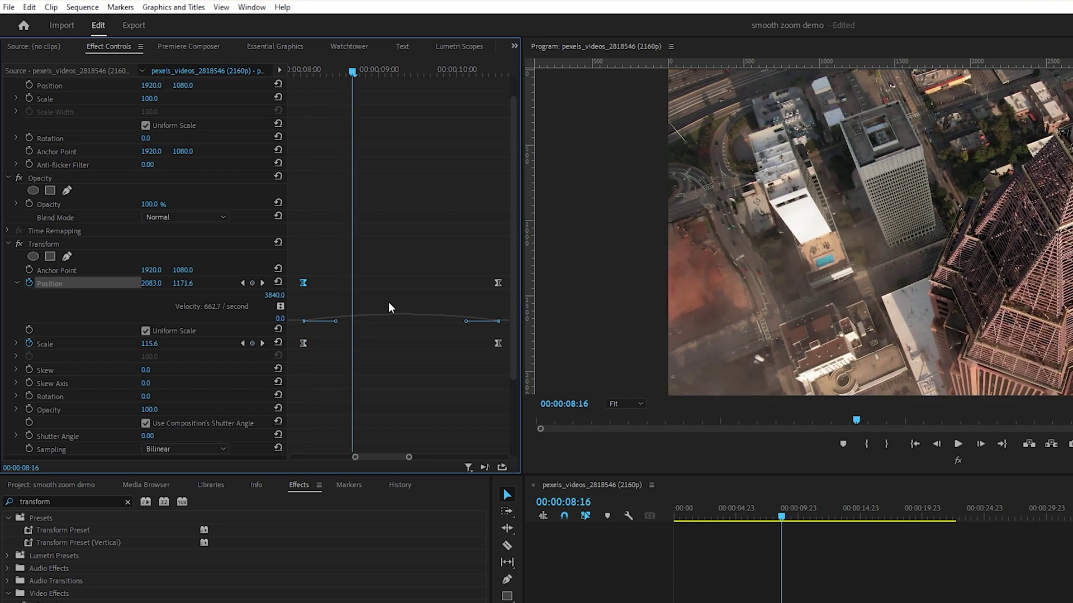
pyautogui.moveTo(335, 321); pyautogui.dragTo(352, 325)
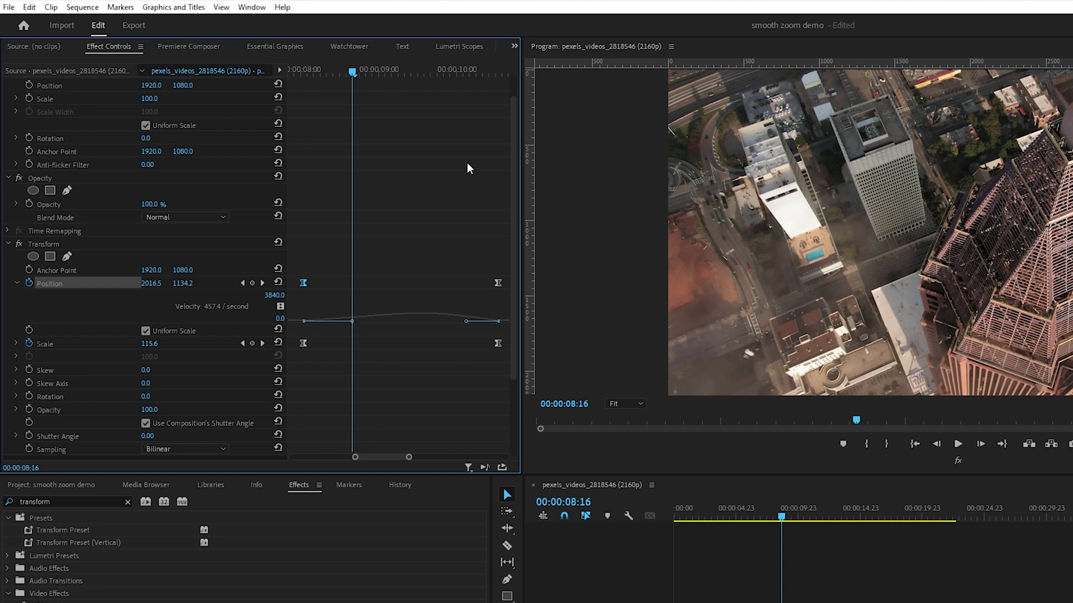
pyautogui.moveTo(492, 68); pyautogui.dragTo(499, 69)
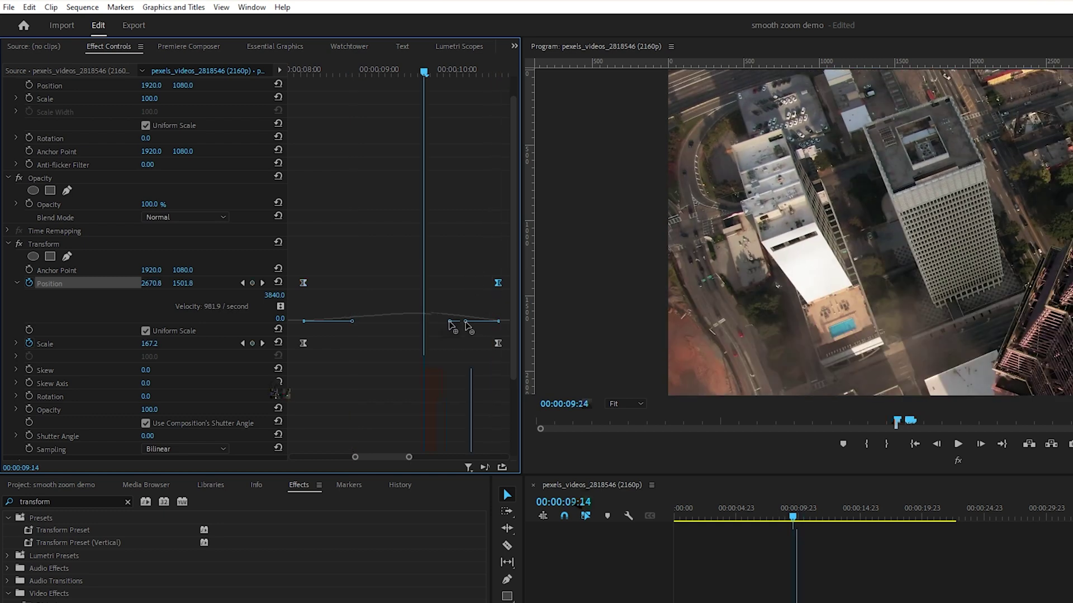
pyautogui.moveTo(465, 322); pyautogui.dragTo(424, 324)
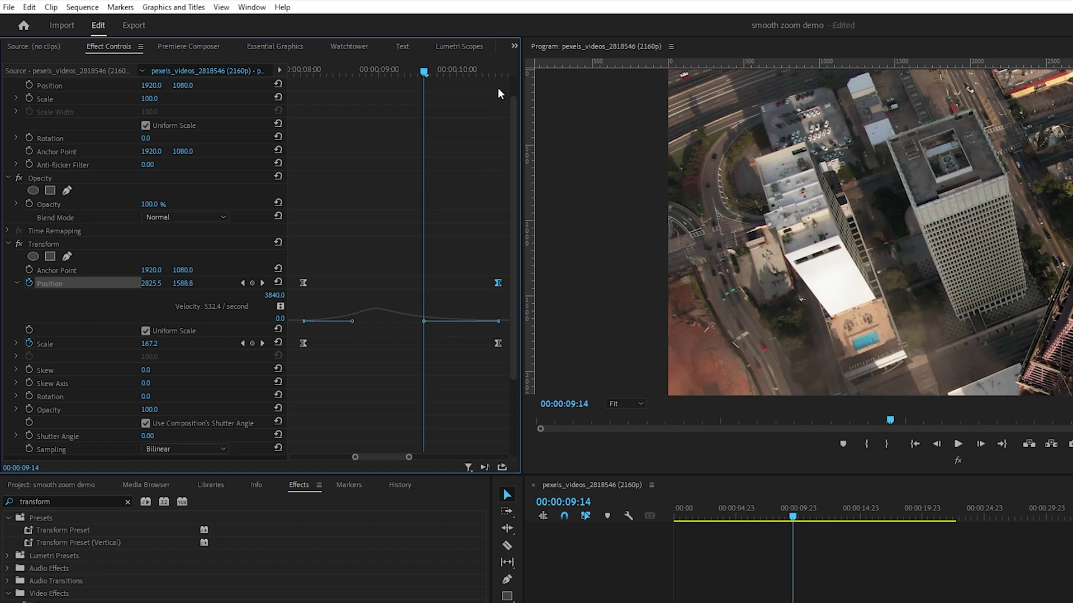
# Expand the Transform effect's Scale graphs and select the last Scale keyframe.
pyautogui.click(16, 344)
pyautogui.click(497, 343)
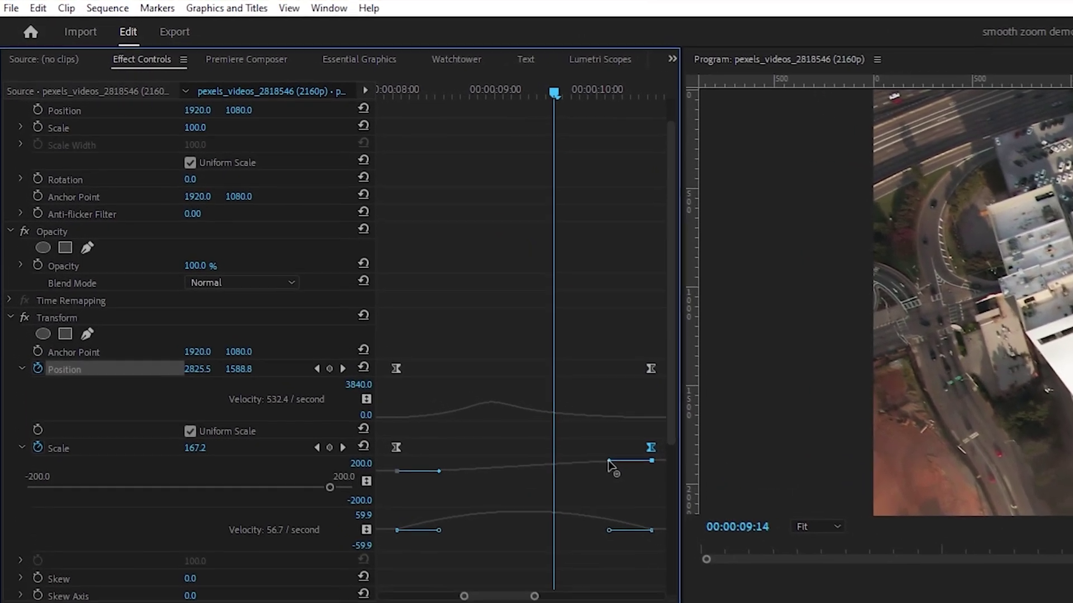
# Try extending the last Scale keyframe's handle on the value graph back to 00:00:09:14, and undo the change.
pyautogui.moveTo(566, 429); pyautogui.dragTo(537, 429)
pyautogui.moveTo(582, 466); pyautogui.dragTo(558, 466)
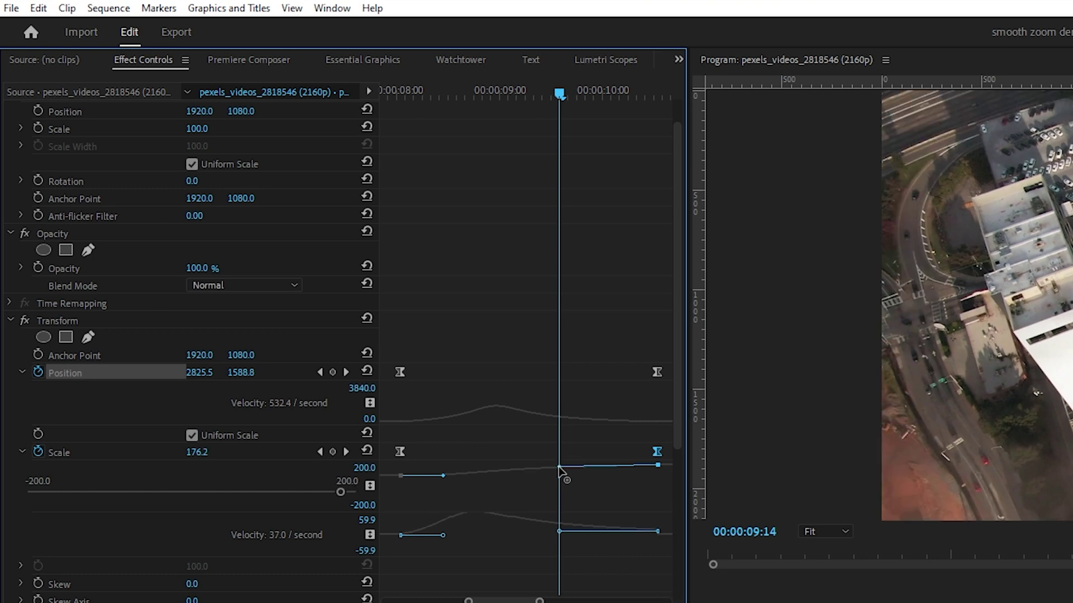
pyautogui.hotkey('ctrl', 'z')
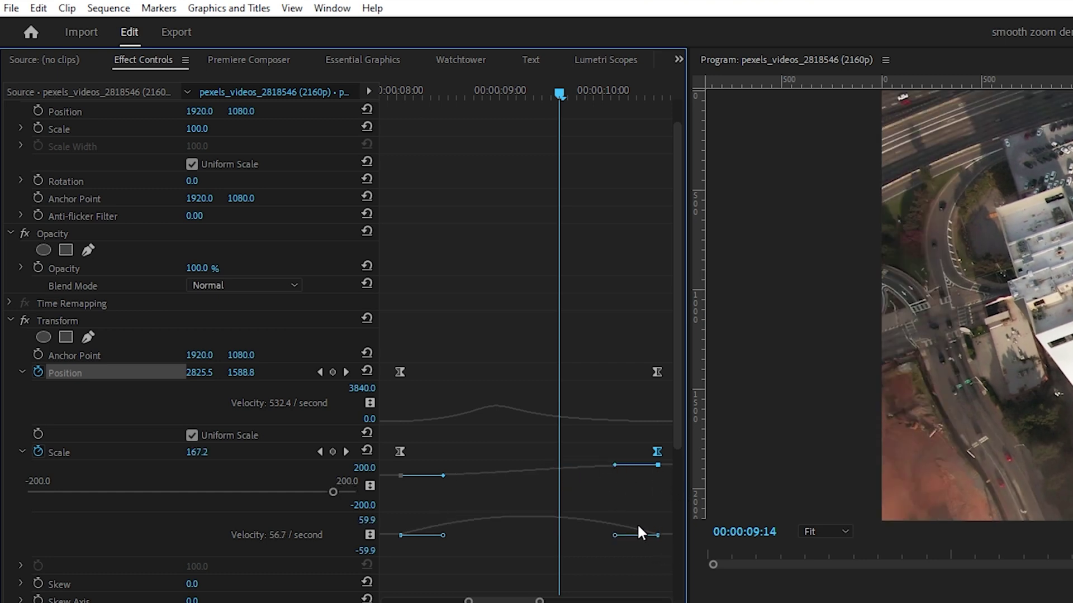
# Steepen the Scale curve by extending the last keyframe's handle back to 00:00:09:14 and the first keyframe's handle to 00:00:08:16.
pyautogui.moveTo(615, 465); pyautogui.dragTo(559, 466)
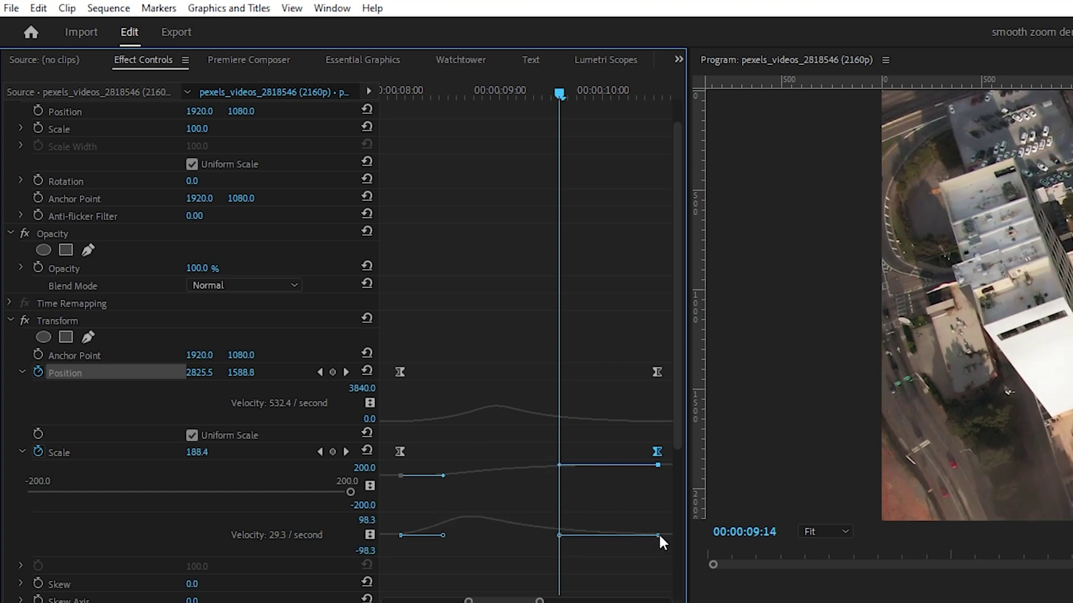
pyautogui.moveTo(444, 535); pyautogui.dragTo(481, 535)
pyautogui.hotkey('ctrl', 'z')
pyautogui.click(400, 372)
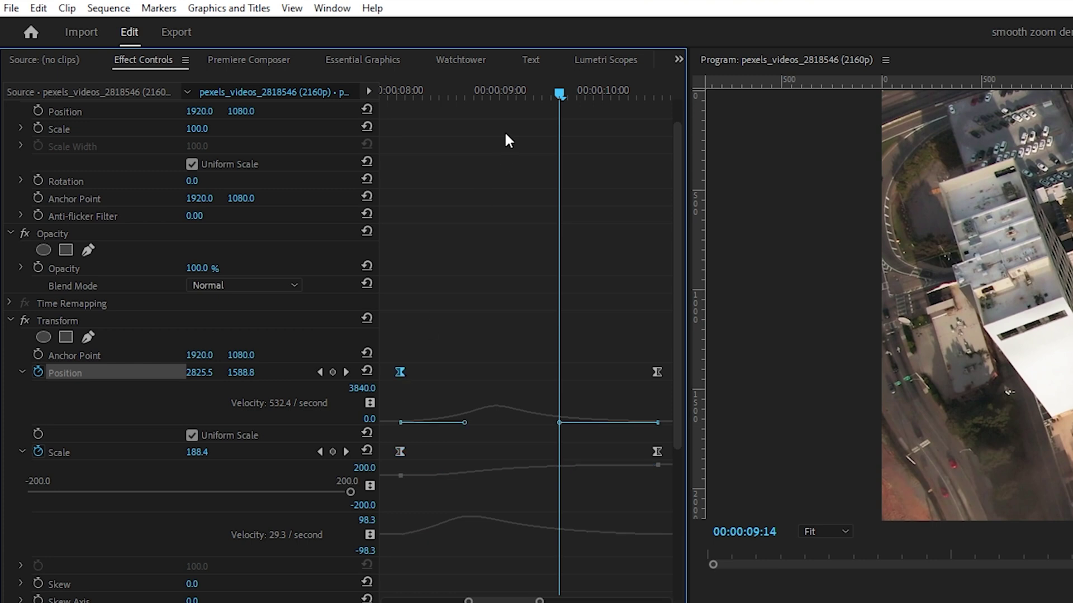
pyautogui.click(468, 94)
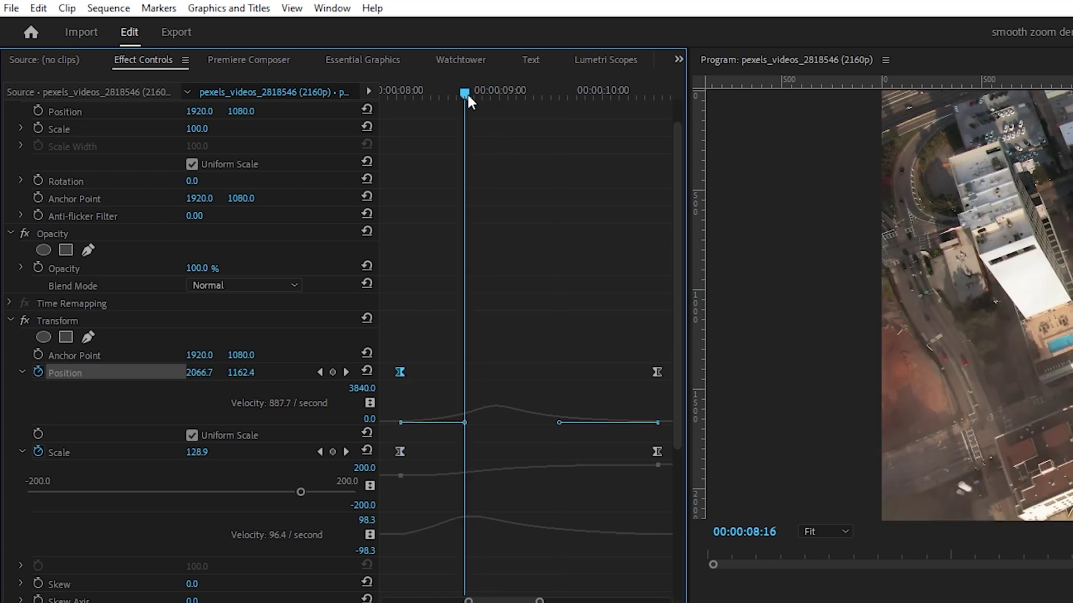
pyautogui.click(400, 451)
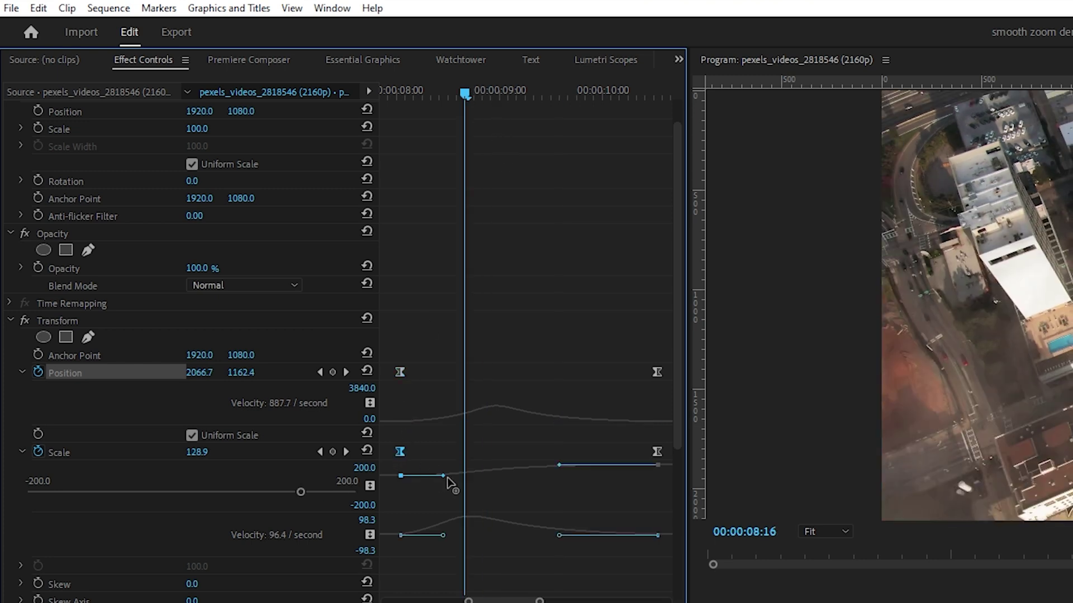
pyautogui.moveTo(444, 476); pyautogui.dragTo(467, 480)
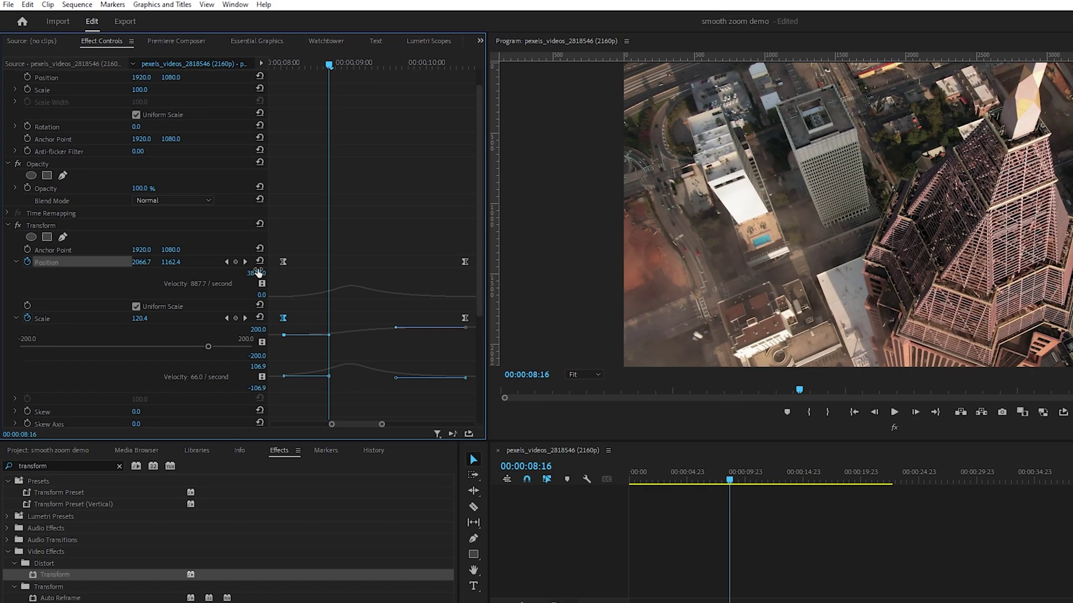
# Return to the first Position keyframe at 00:00:08:01 and play back the adjusted zoom twice.
pyautogui.click(226, 261)
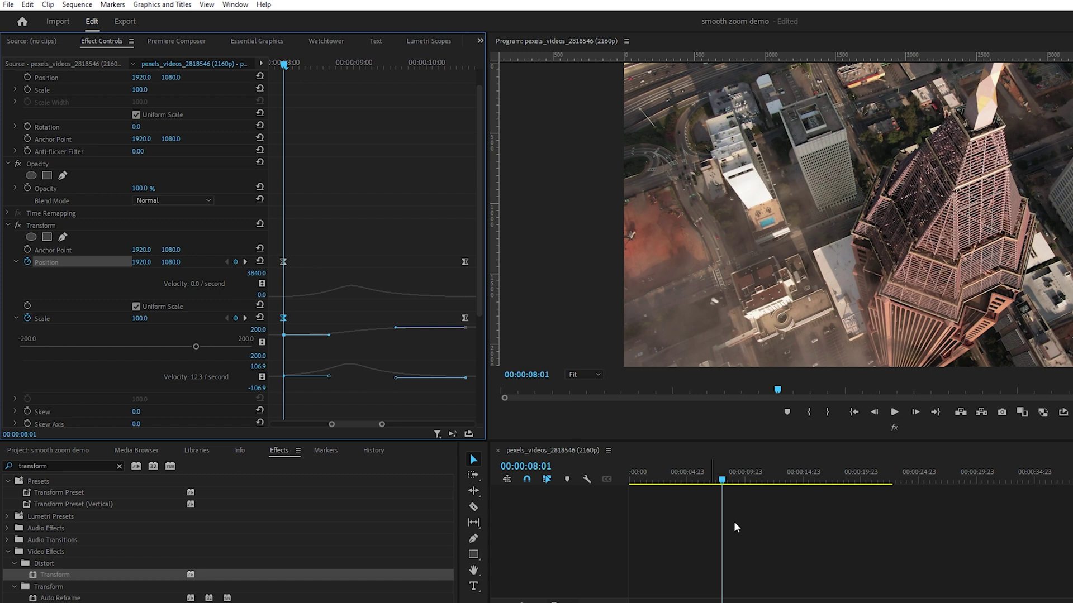
pyautogui.press('space')
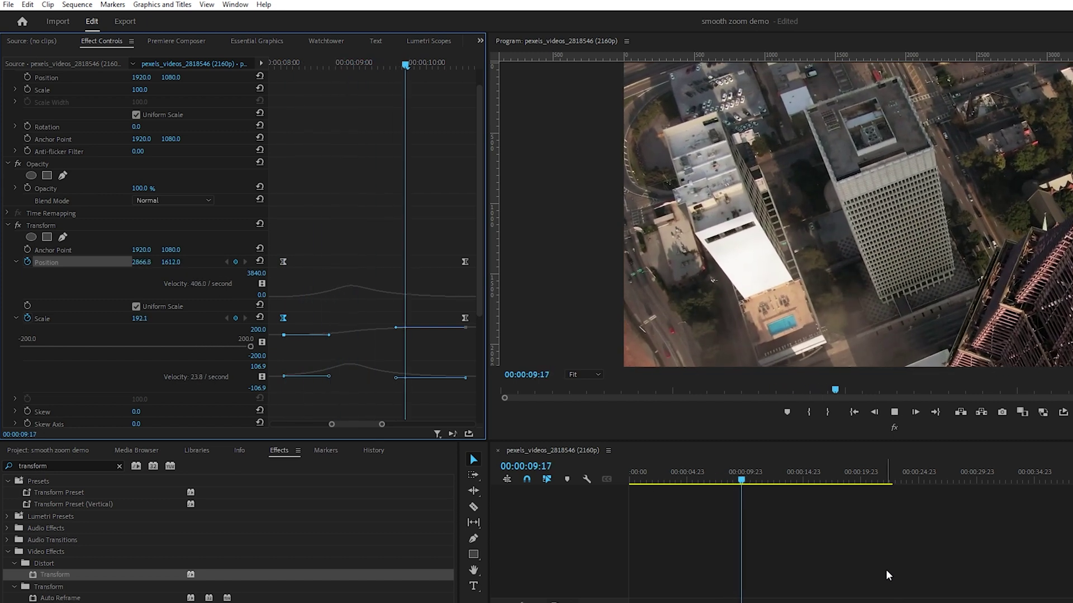
pyautogui.press('space')
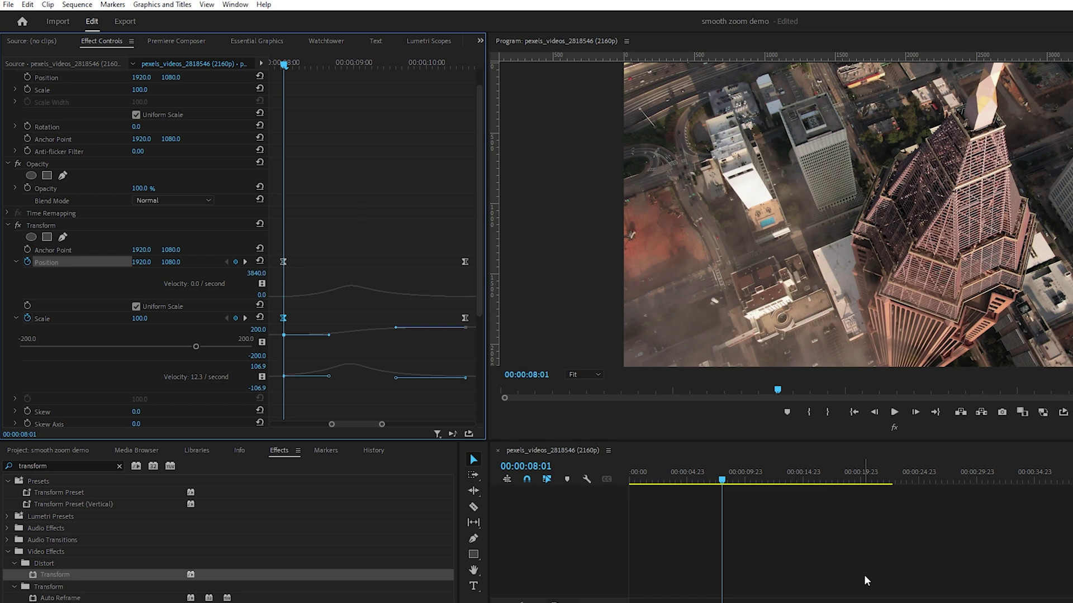
pyautogui.press('space')
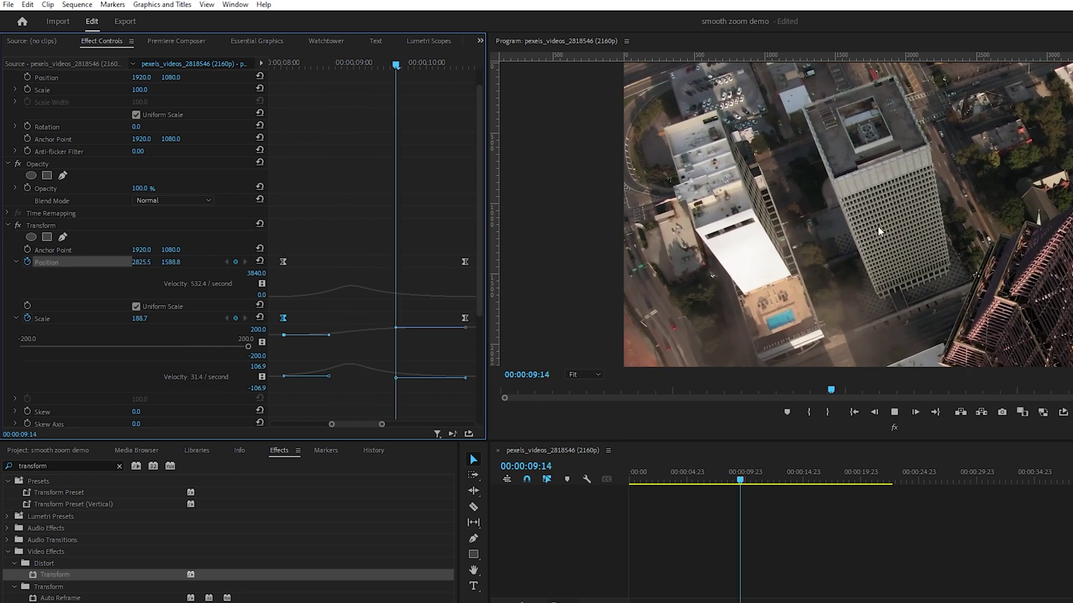
pyautogui.press('space')
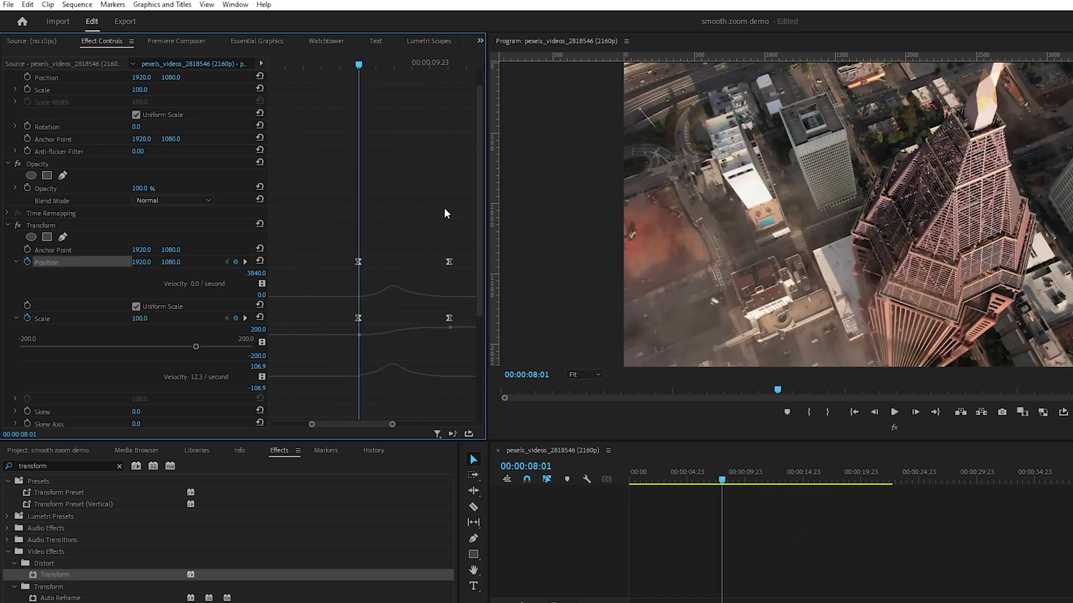
# Turn off Use Composition's Shutter Angle in the Transform effect and set its Shutter Angle to 180.
pyautogui.moveTo(373, 426); pyautogui.dragTo(384, 425)
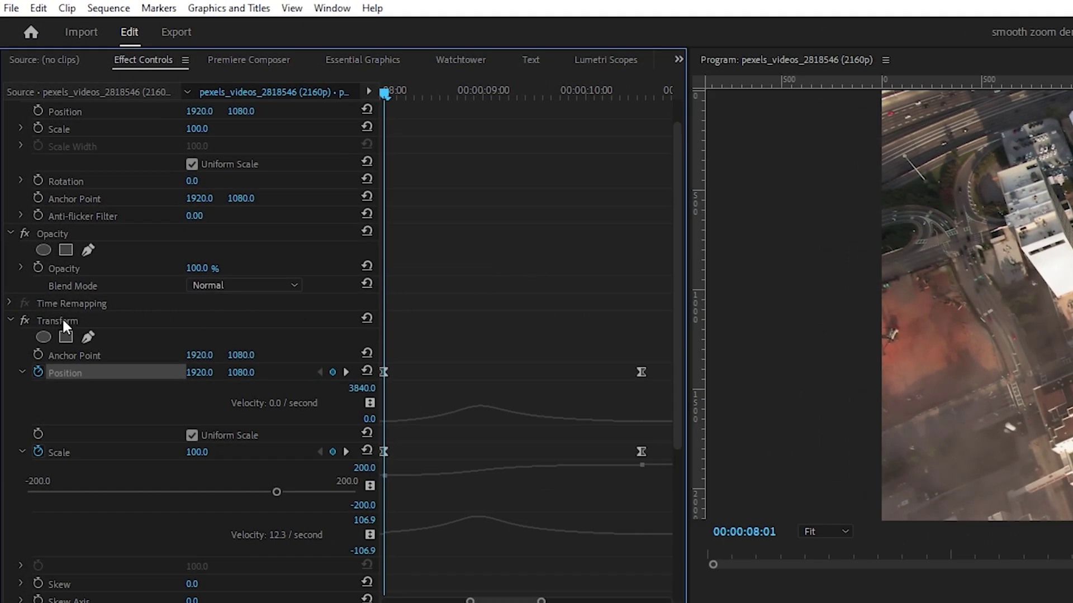
pyautogui.click(63, 322)
pyautogui.scroll(-3, 502, 534)
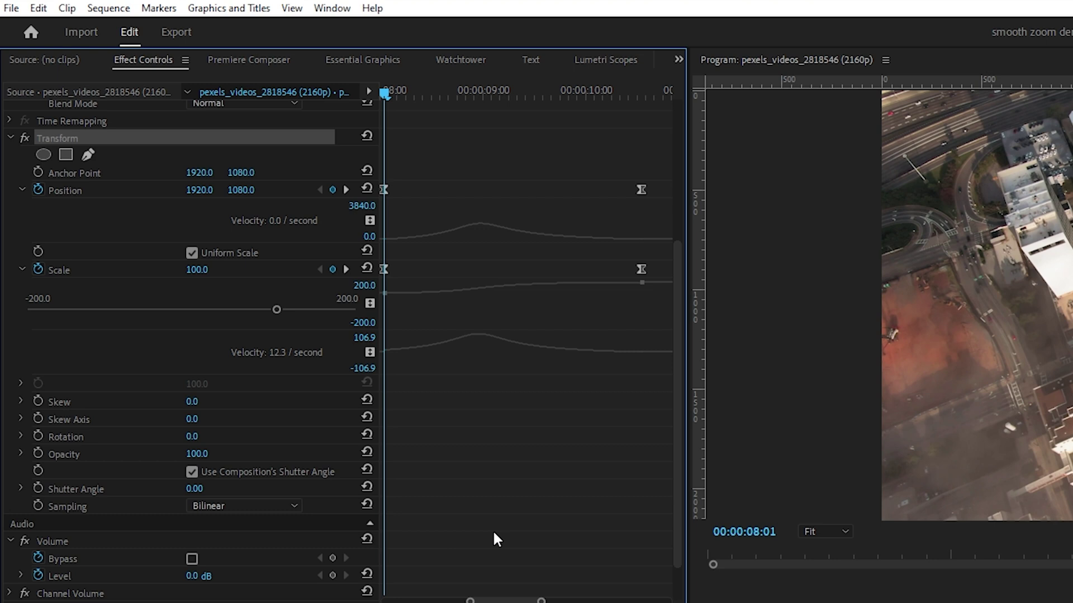
pyautogui.click(191, 473)
pyautogui.click(196, 489)
pyautogui.write('180')
pyautogui.press('Return')
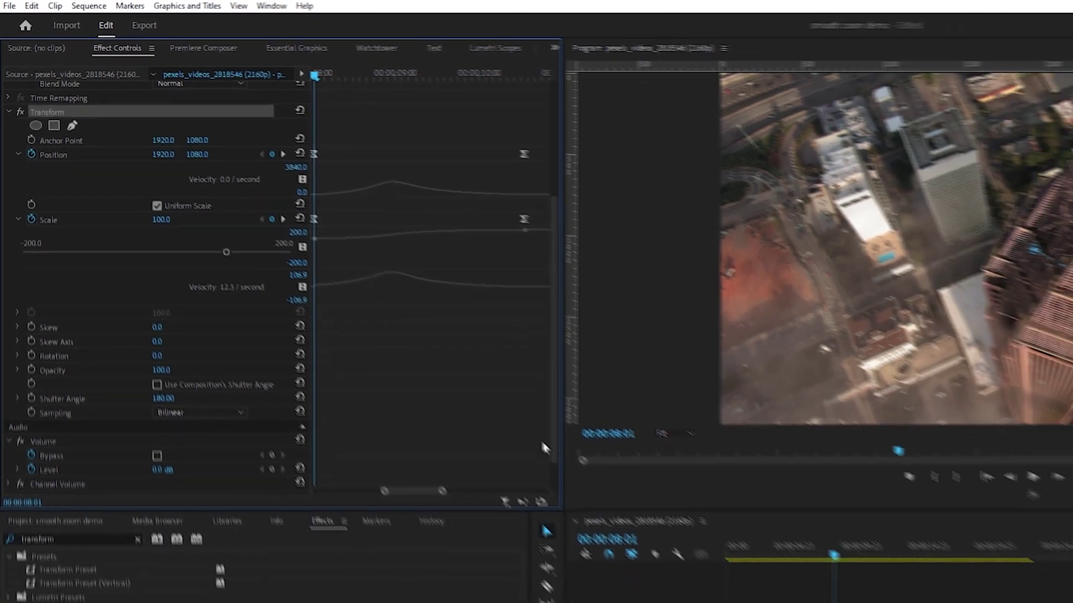
# Preview the motion blur, set the Transform effect's Shutter Angle to 360, and replay the zoom from its first keyframe.
pyautogui.press('space')
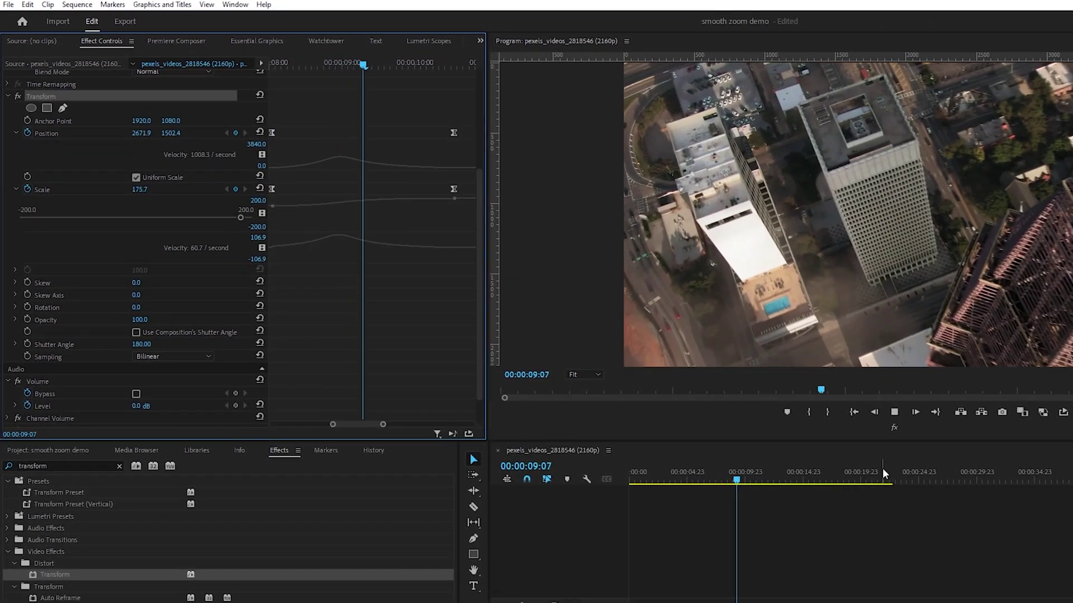
pyautogui.press('space')
pyautogui.click(226, 190)
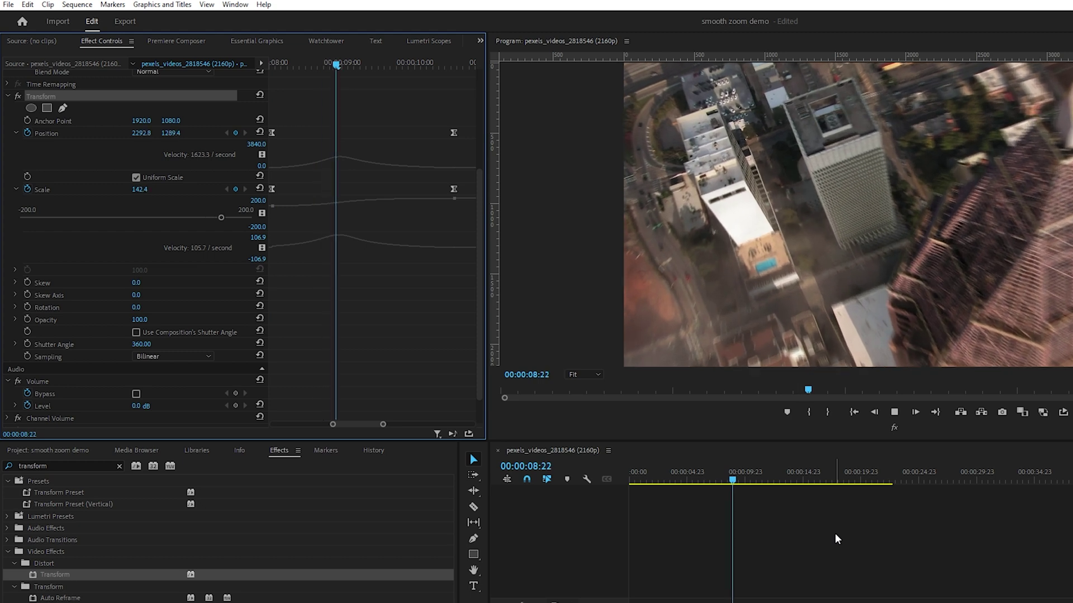
pyautogui.press('space')
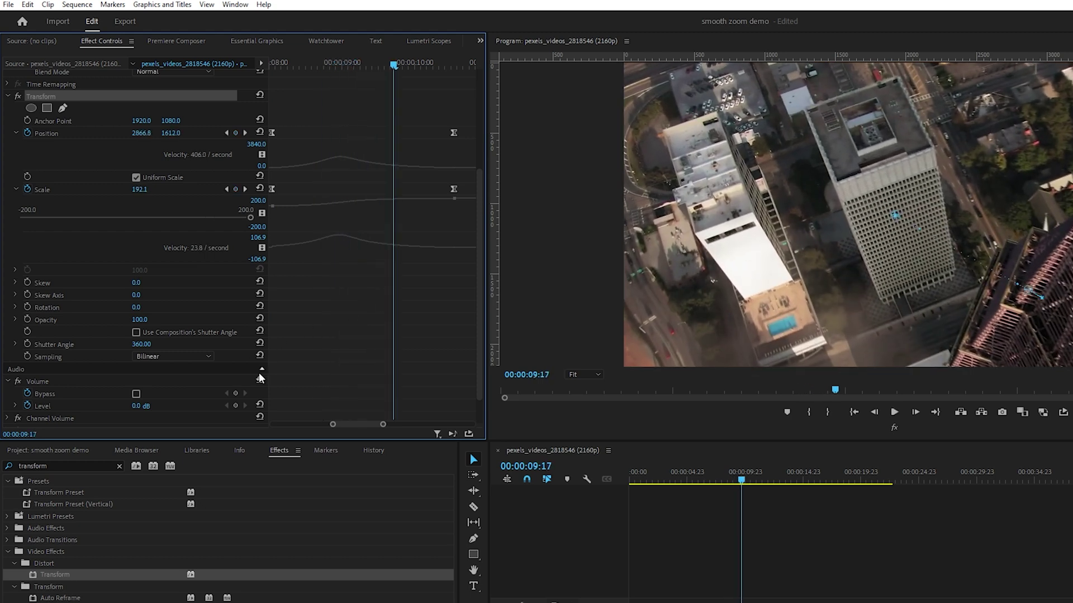
pyautogui.click(227, 190)
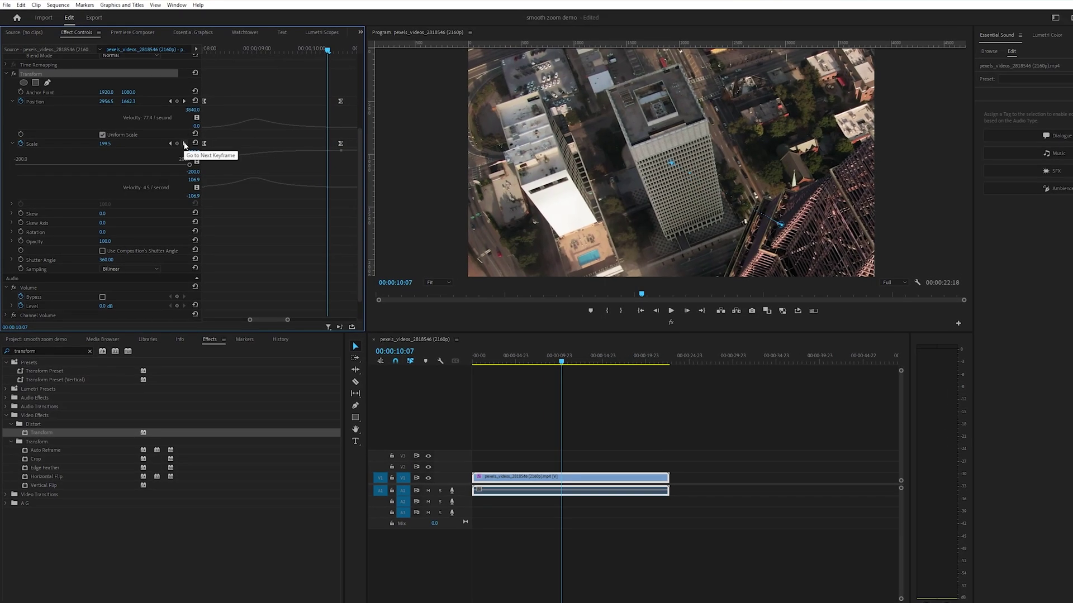
# Move past the zoom's last keyframe to 00:00:10:22 and add Position and Scale keyframes there to hold the framing.
pyautogui.click(185, 144)
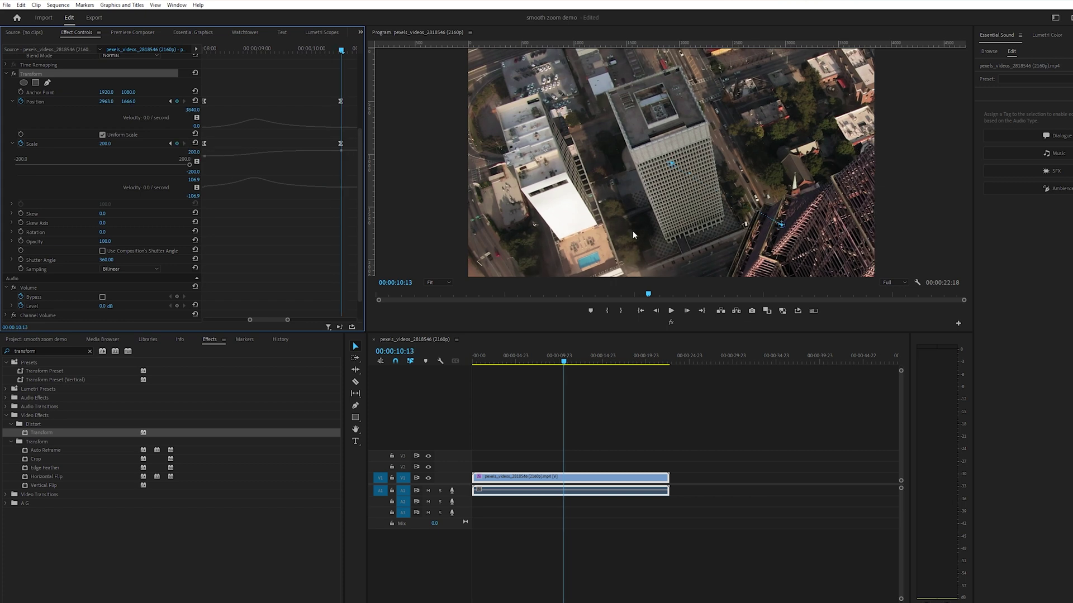
pyautogui.click(648, 407)
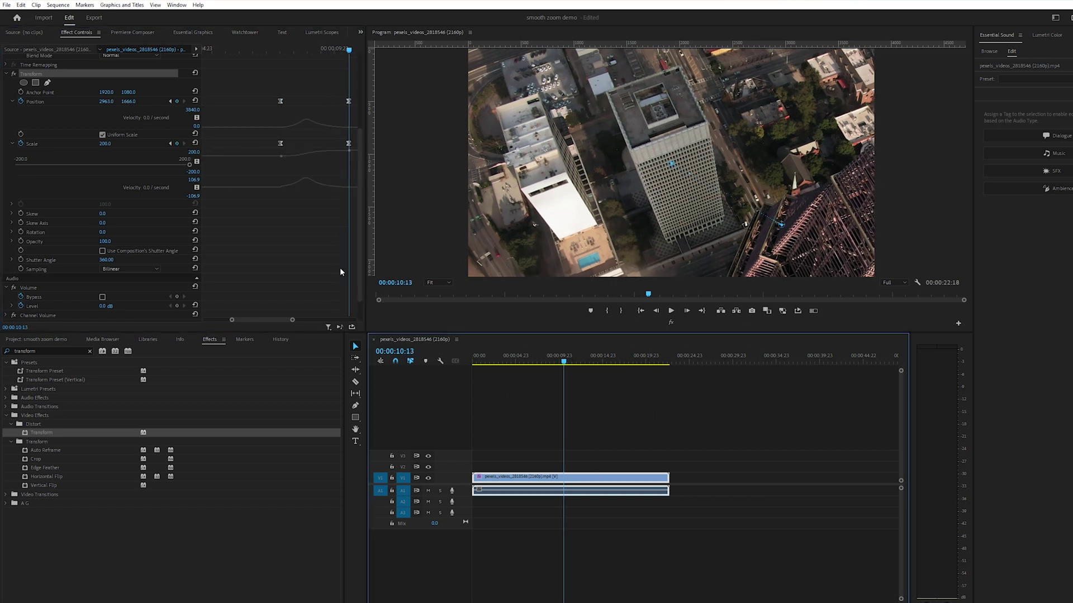
pyautogui.press('space')
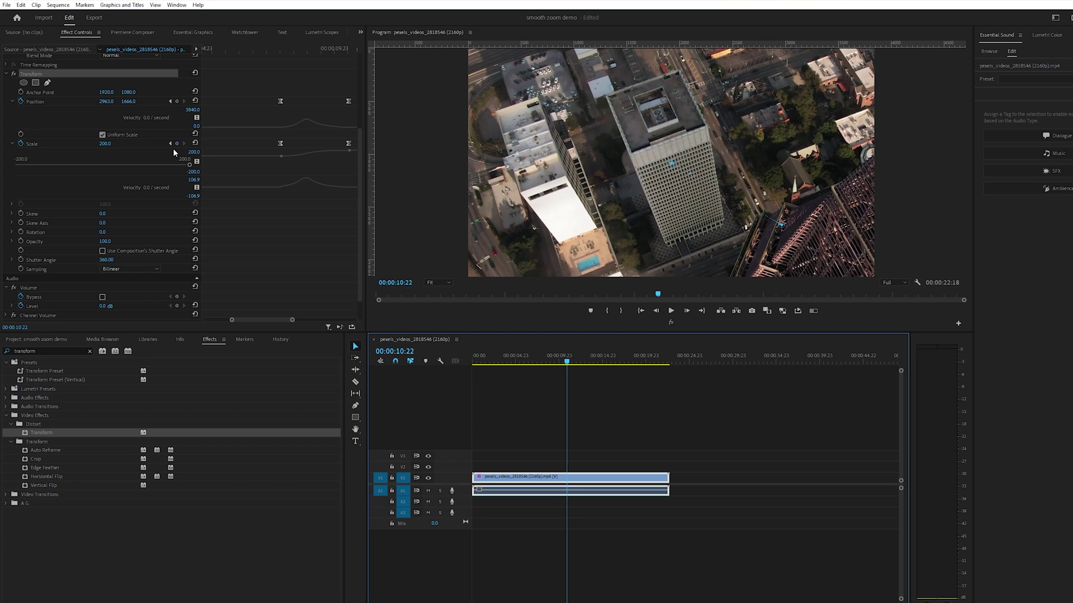
pyautogui.click(638, 394)
pyautogui.click(622, 478)
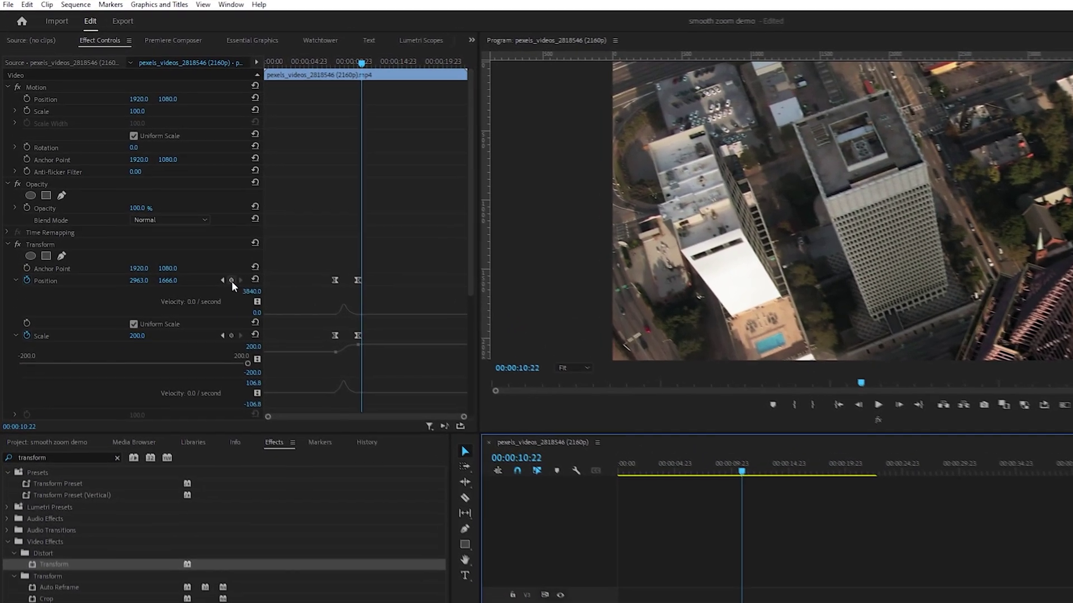
# At 00:00:12:15, set the Transform Position to 275.0, 1875.0 to pan across to the white tower spire.
pyautogui.press('space')
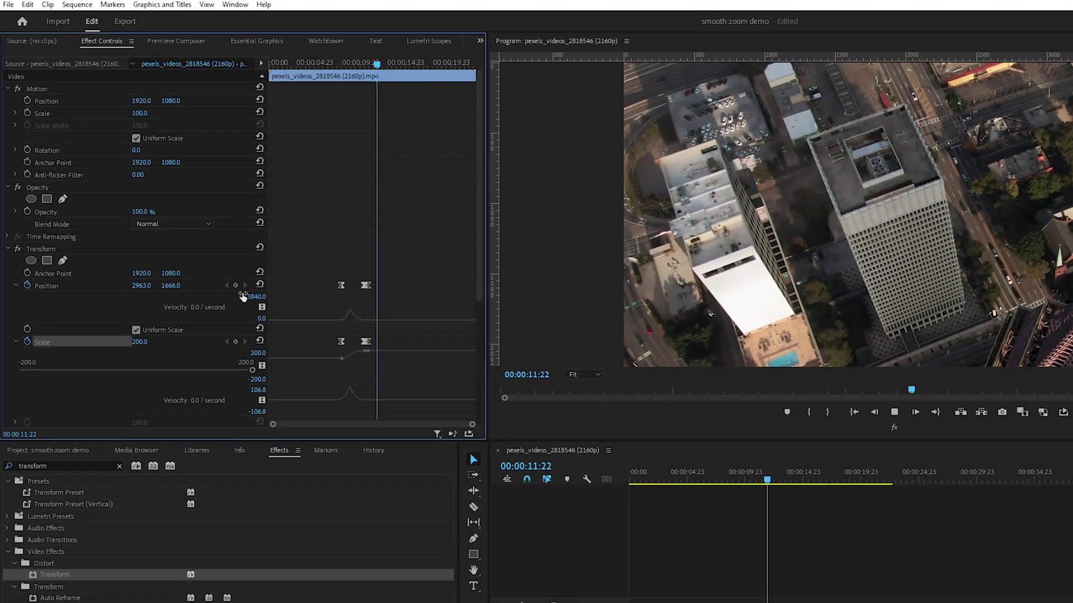
pyautogui.press('space')
pyautogui.moveTo(146, 286); pyautogui.dragTo(23, 286)
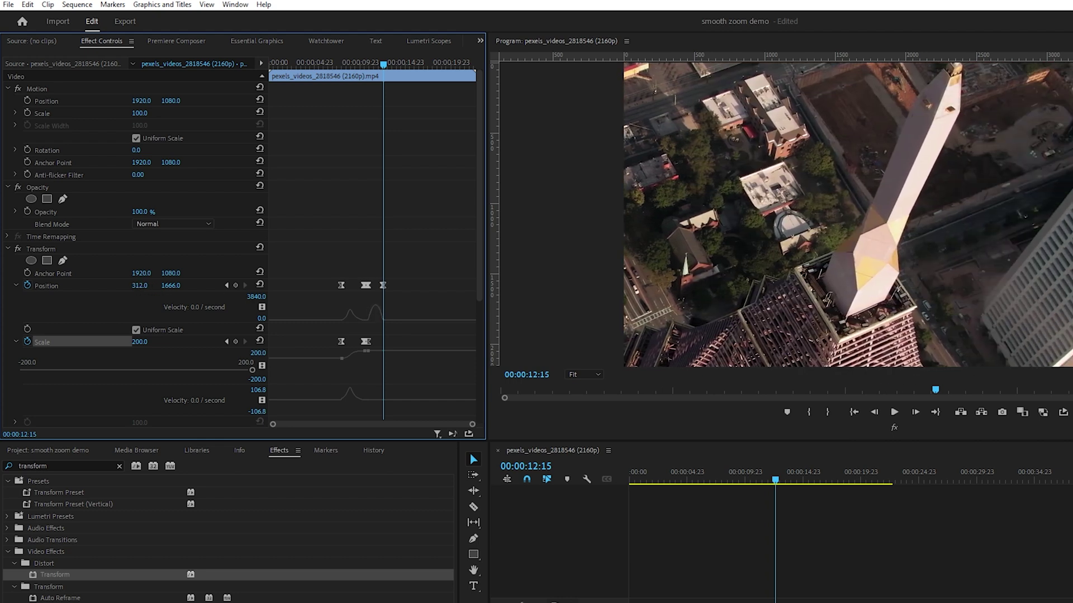
pyautogui.moveTo(827, 271); pyautogui.dragTo(874, 303)
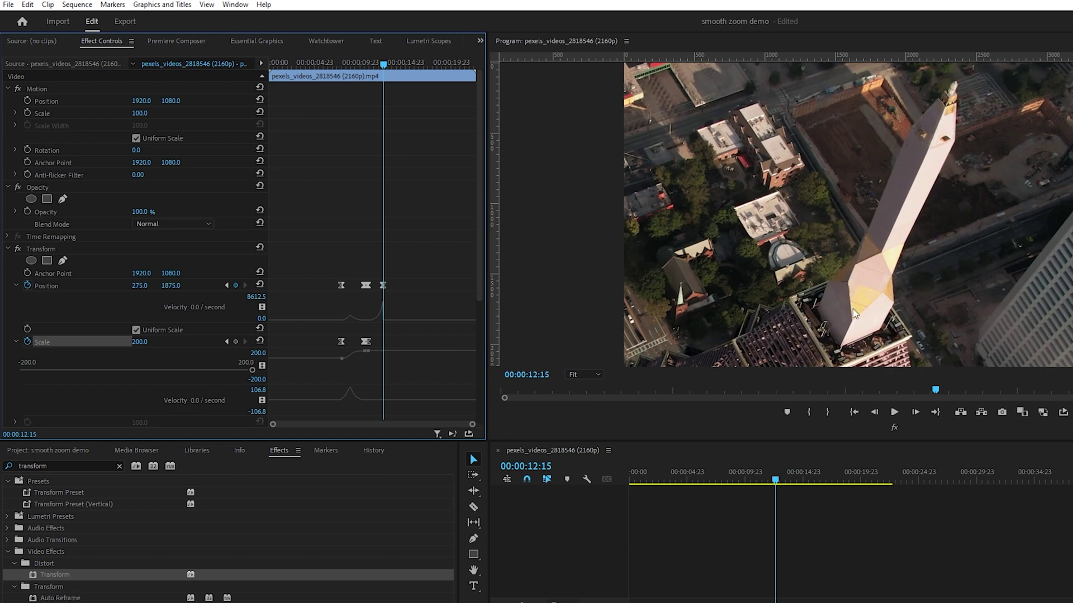
# Return to the Position keyframe at 00:00:10:13 and play back the pan to the spire.
pyautogui.press('=')
pyautogui.press('=')
pyautogui.click(227, 286)
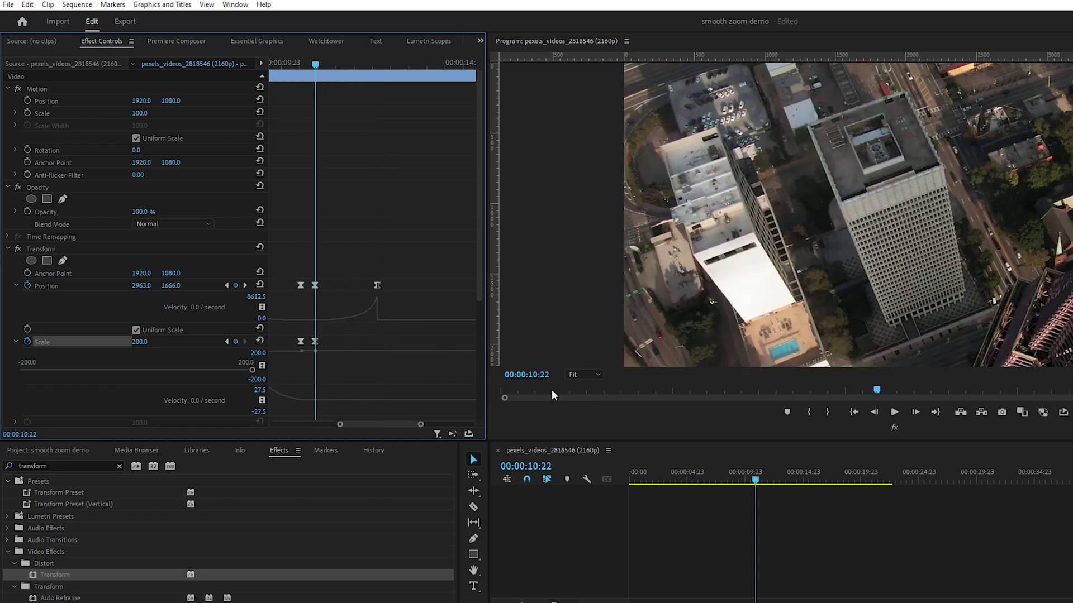
pyautogui.click(229, 287)
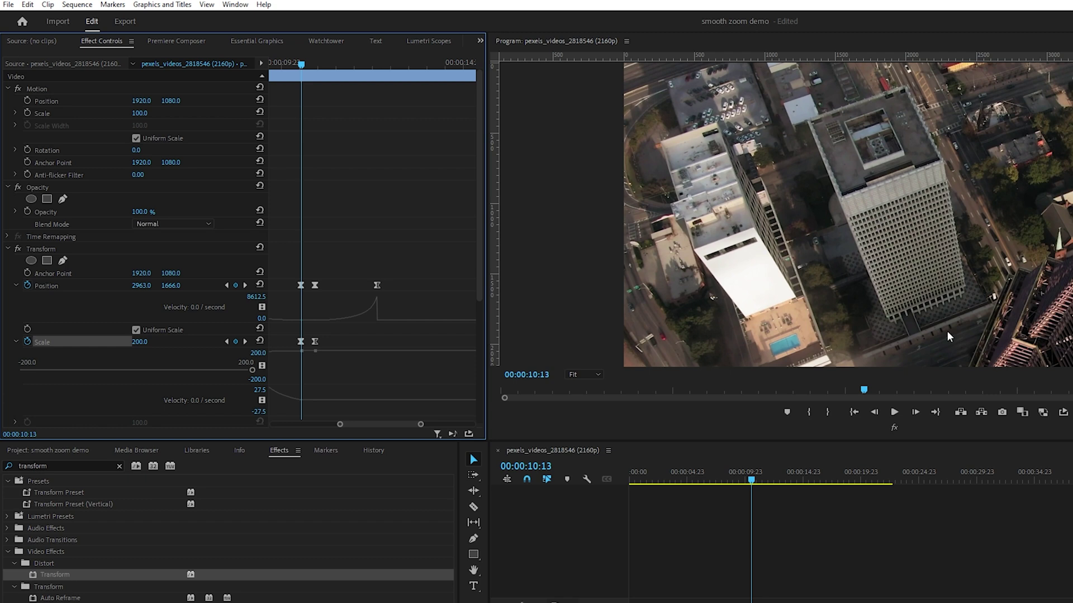
pyautogui.press('space')
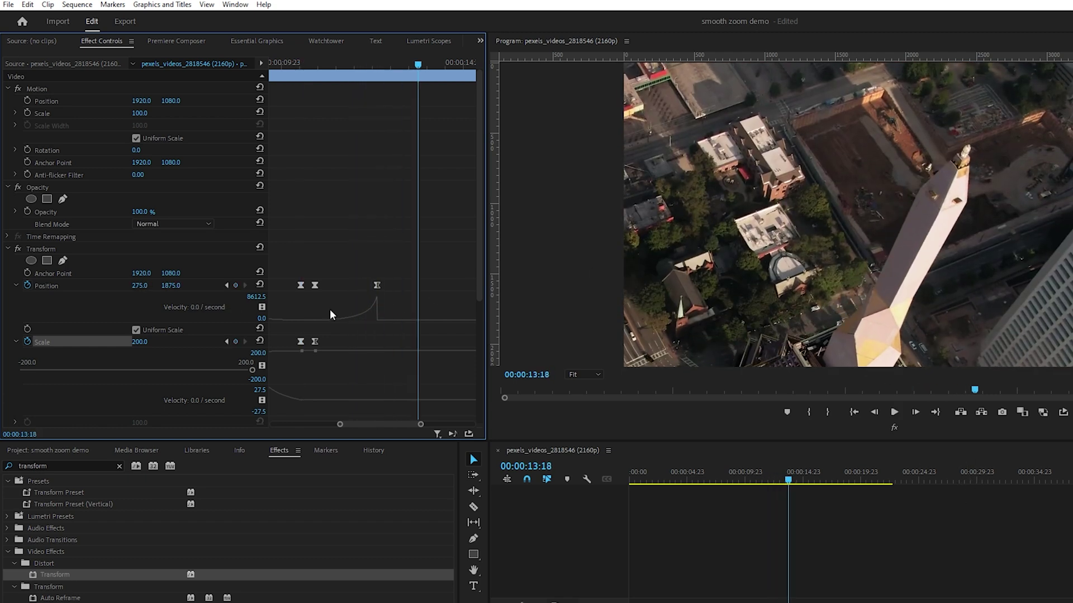
# Reshape the pan's Position velocity into a smooth bell curve by adjusting the handles of the 00:00:10:22 and 00:00:12:15 keyframes.
pyautogui.click(226, 286)
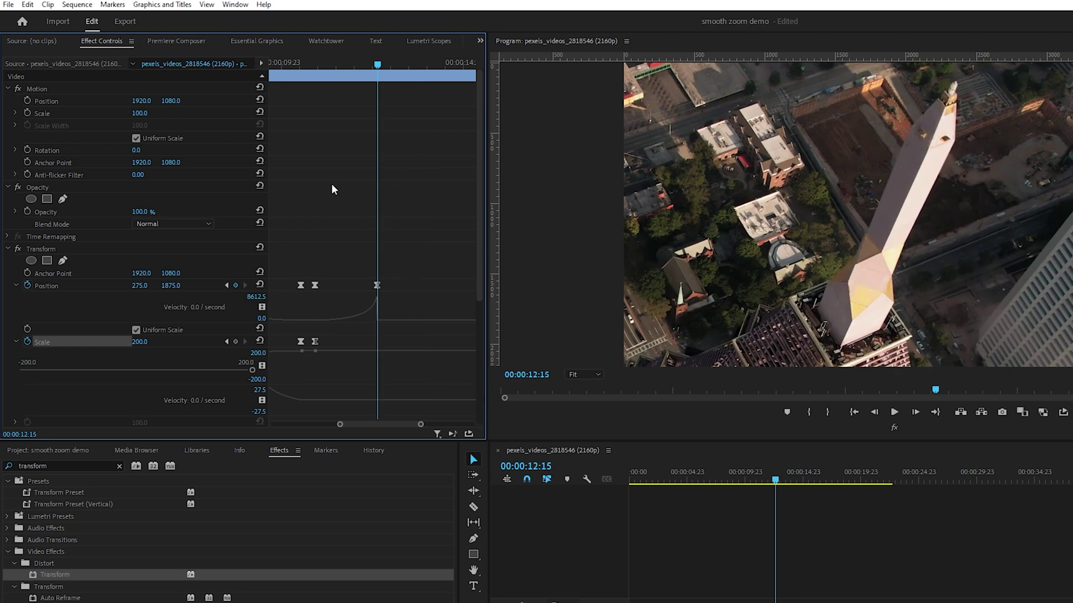
pyautogui.press('=')
pyautogui.moveTo(367, 424); pyautogui.dragTo(376, 424)
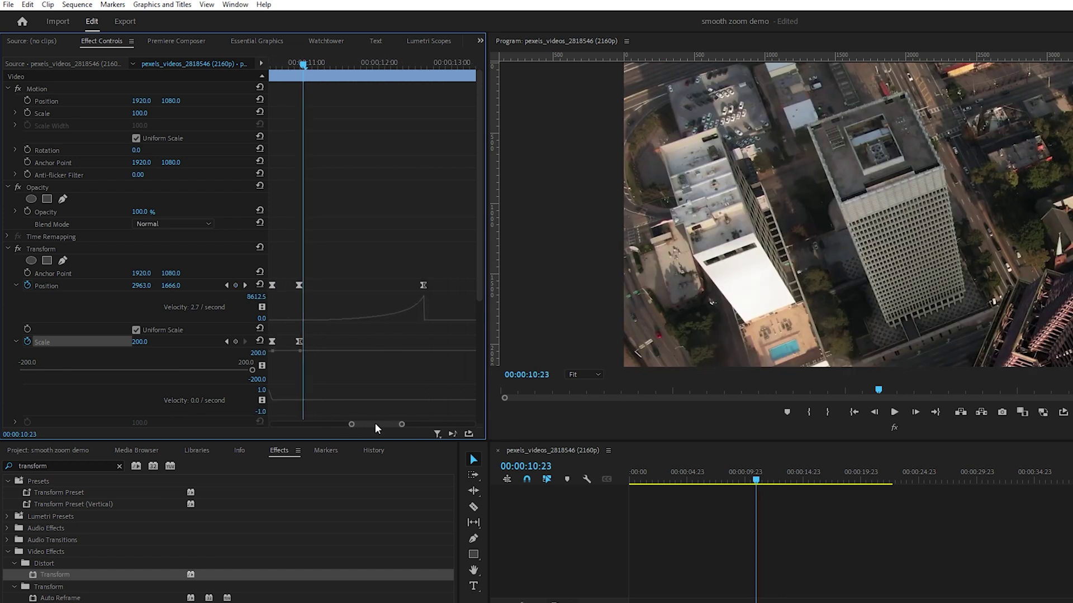
pyautogui.click(422, 286)
pyautogui.moveTo(404, 296); pyautogui.dragTo(339, 324)
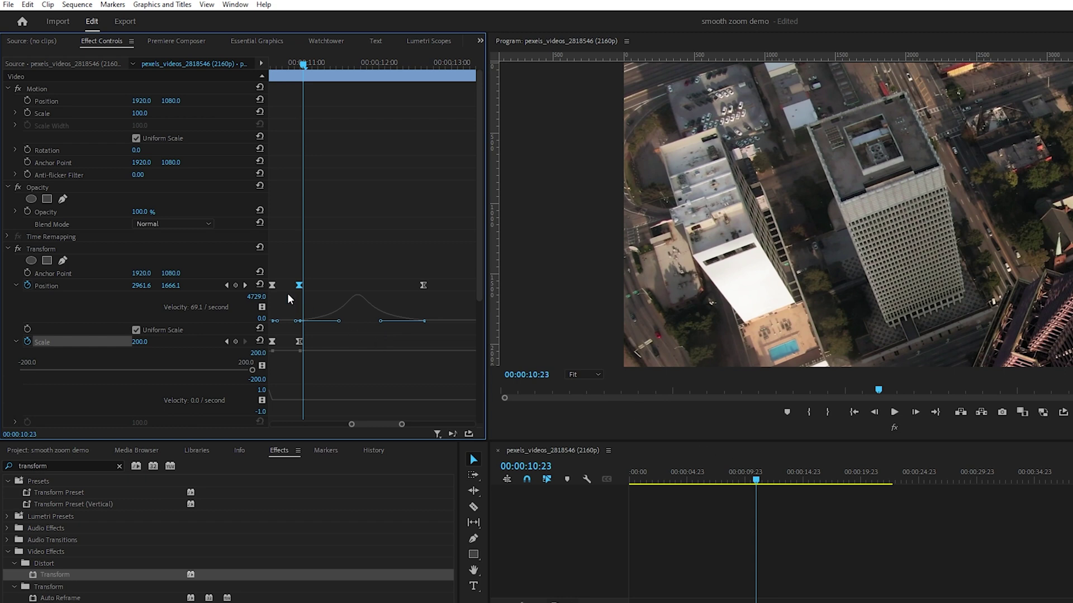
# Play back the eased pan and return to the Position keyframe at 00:00:10:22.
pyautogui.press('space')
pyautogui.press('space')
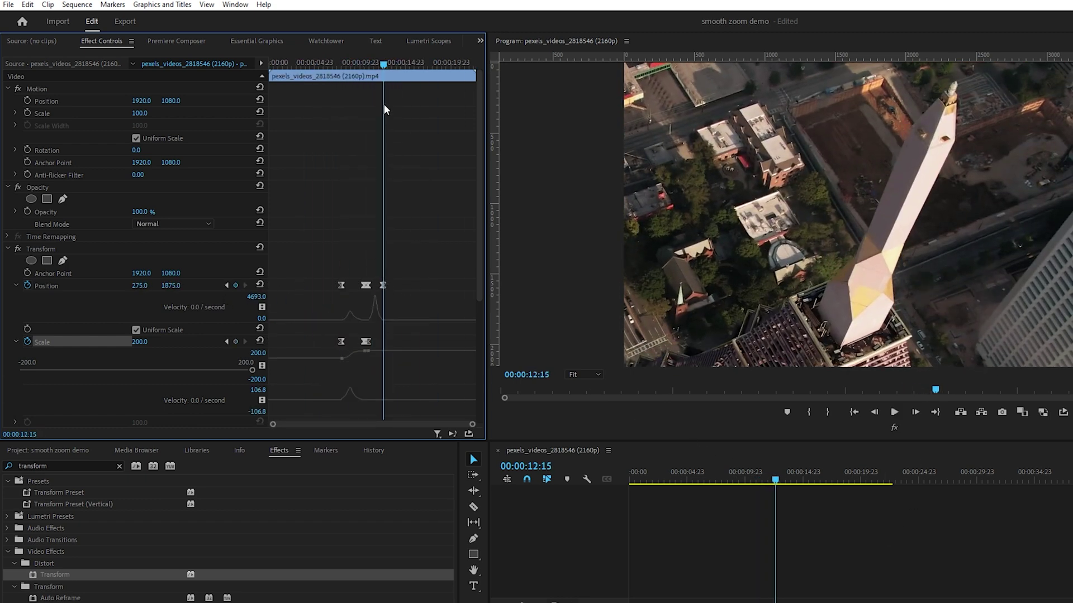
pyautogui.click(226, 286)
# Check the 00:00:10:22 Position keyframe's outgoing handle against frame 00:00:11:11, and go to the last Position keyframe.
pyautogui.scroll(5, 458, 197)
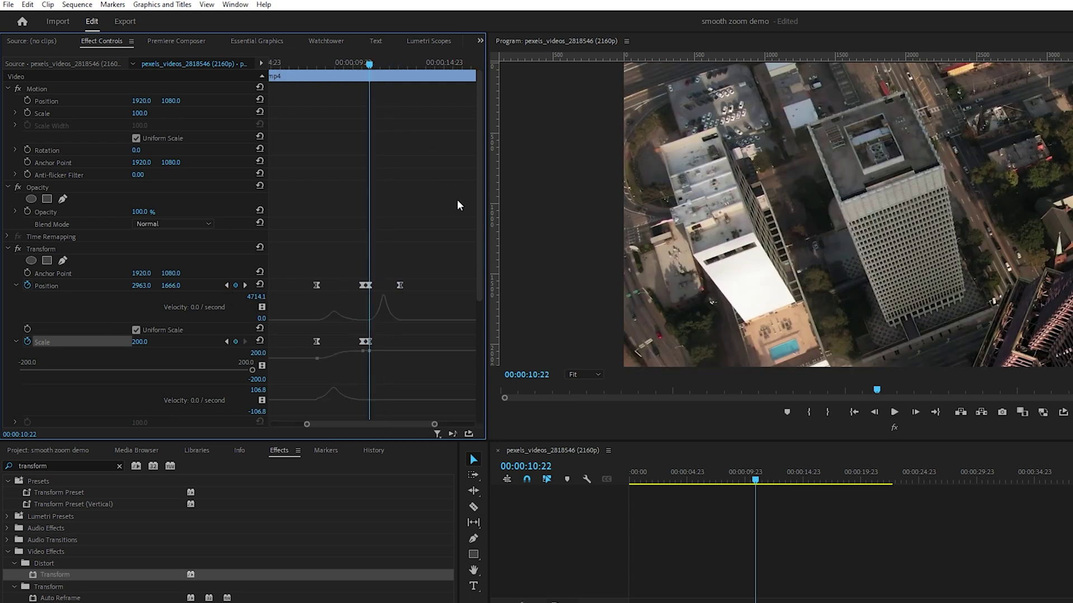
pyautogui.click(371, 285)
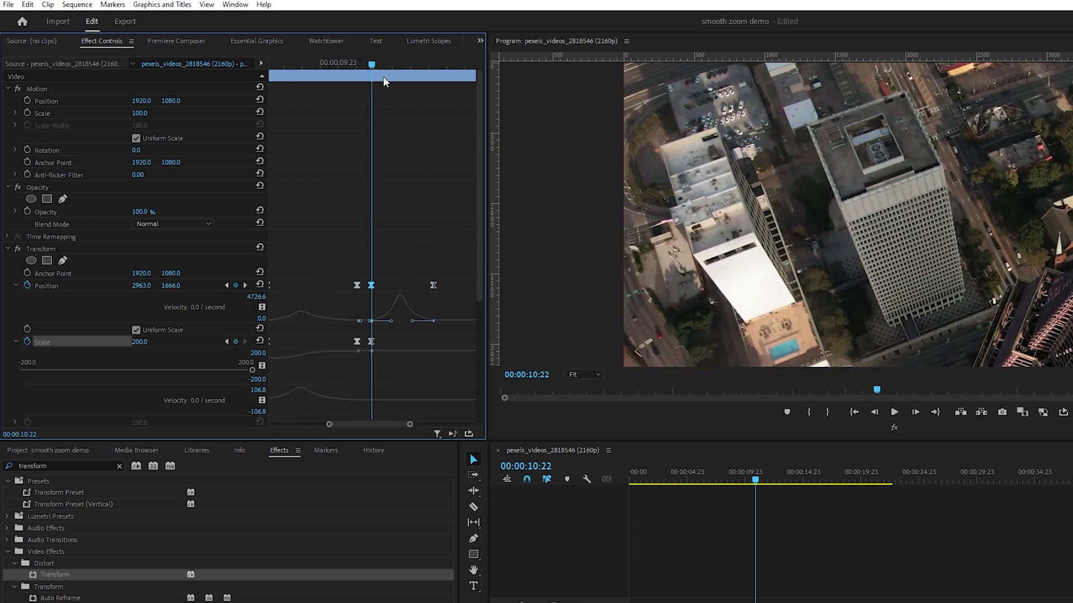
pyautogui.moveTo(386, 66); pyautogui.dragTo(393, 69)
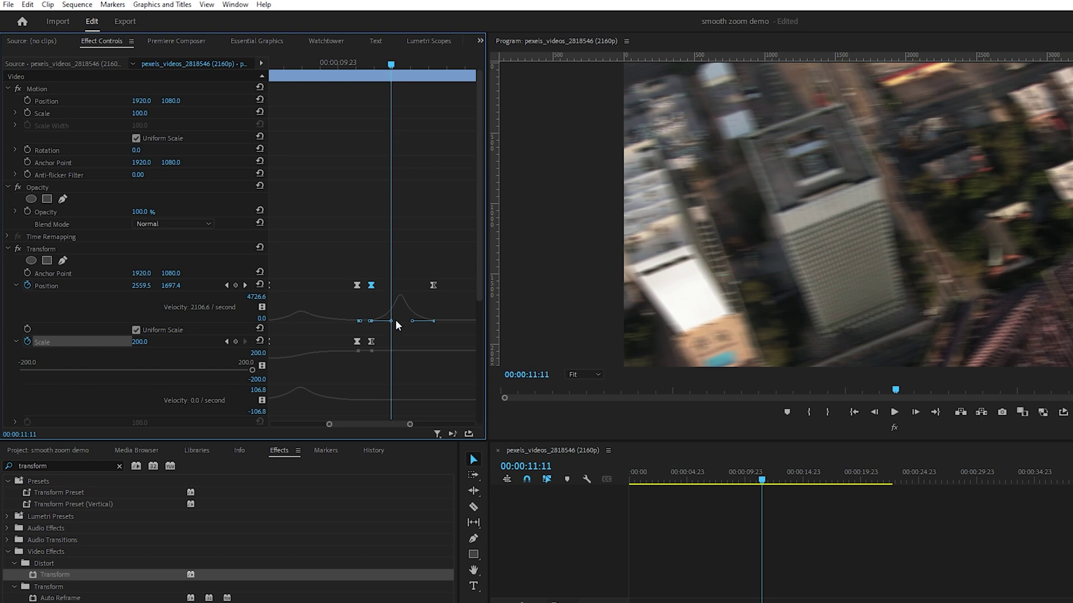
pyautogui.click(246, 284)
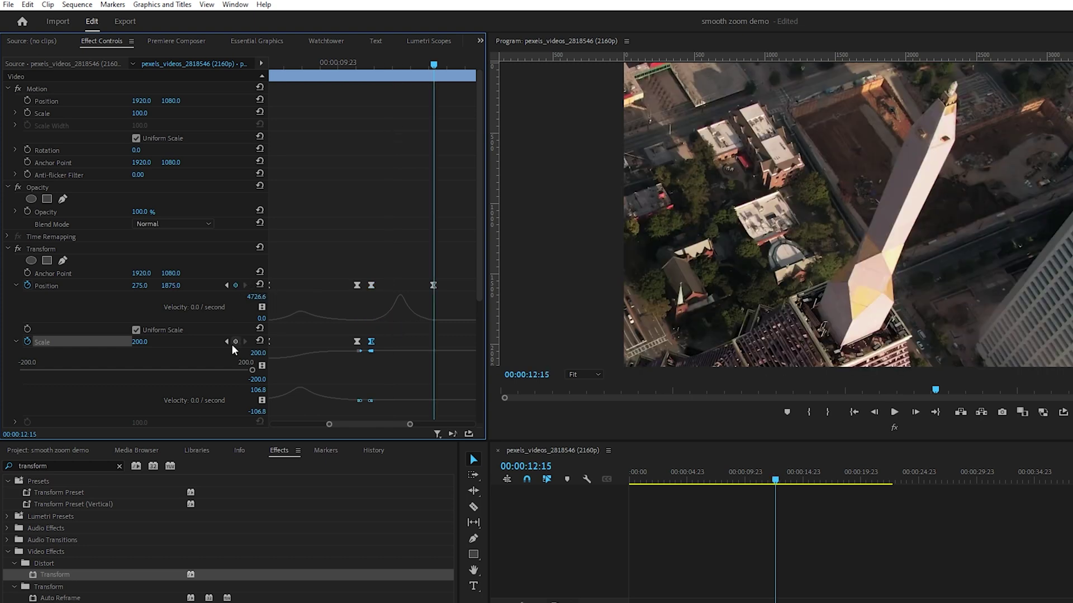
# Add a Scale keyframe of 150 at 00:00:12:15 and reframe the spire by setting the Transform Position to 981, 1592.
pyautogui.click(235, 341)
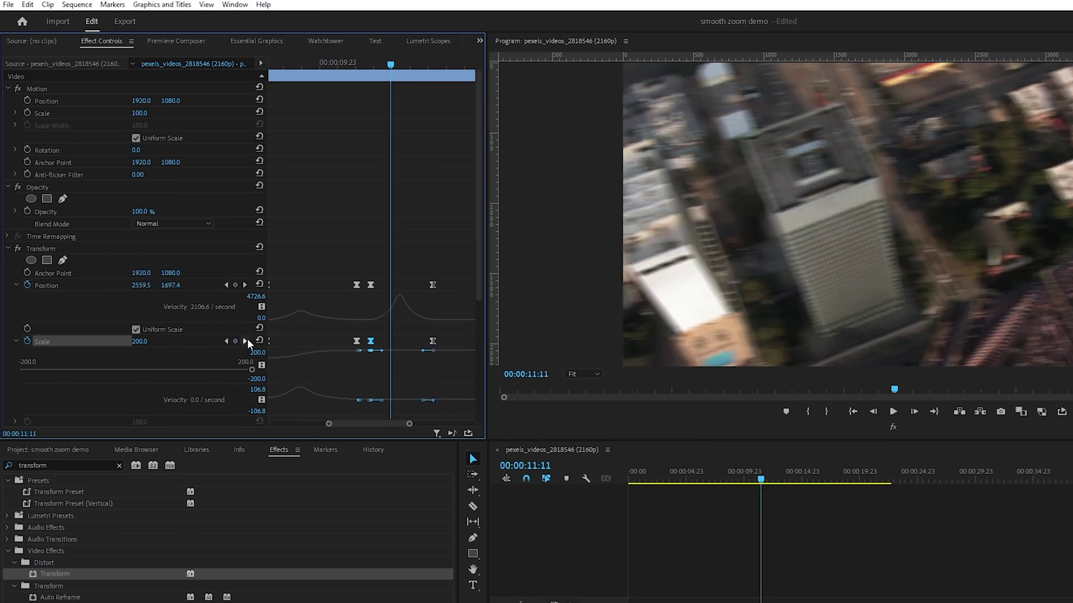
pyautogui.click(246, 342)
pyautogui.click(139, 342)
pyautogui.write('150')
pyautogui.press('Return')
pyautogui.moveTo(130, 267); pyautogui.dragTo(168, 280)
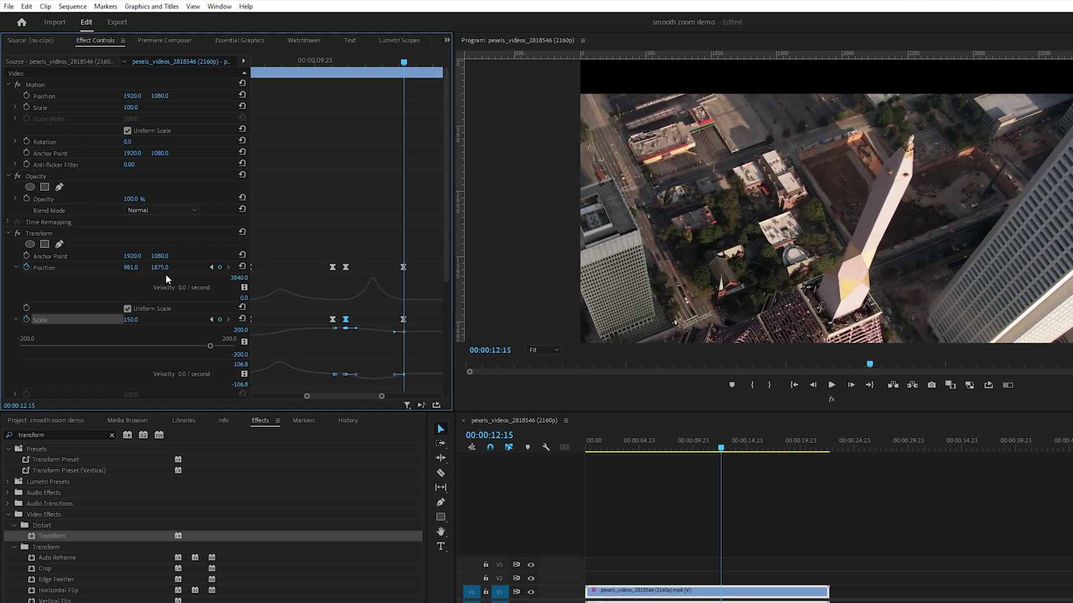
# Return to the 00:00:10:22 keyframes and place the playhead at 00:00:11:11, in line with the Position keyframe's outgoing handle.
pyautogui.click(211, 319)
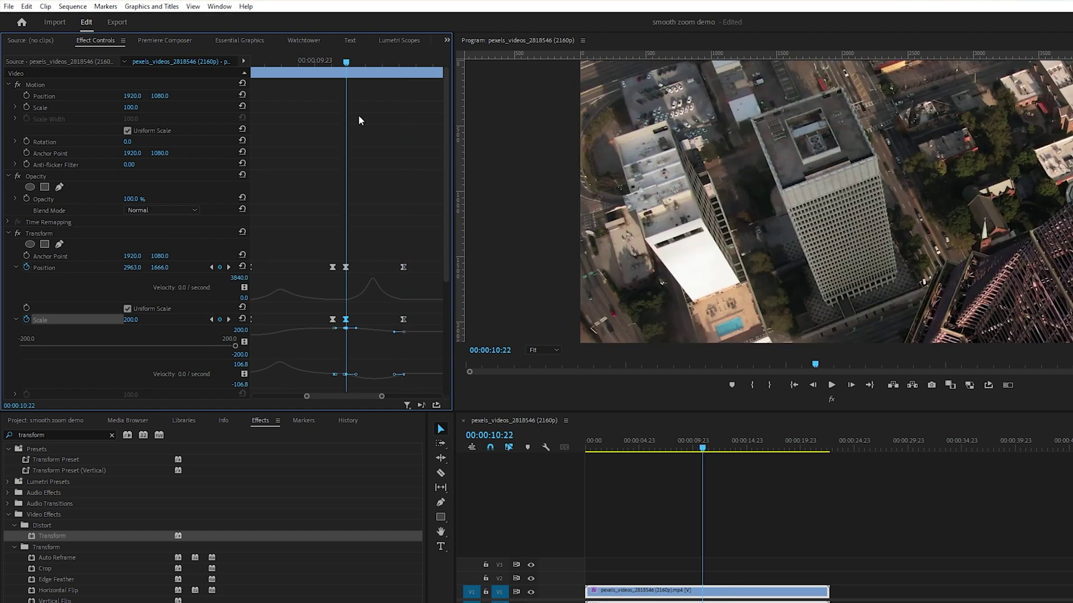
pyautogui.click(365, 61)
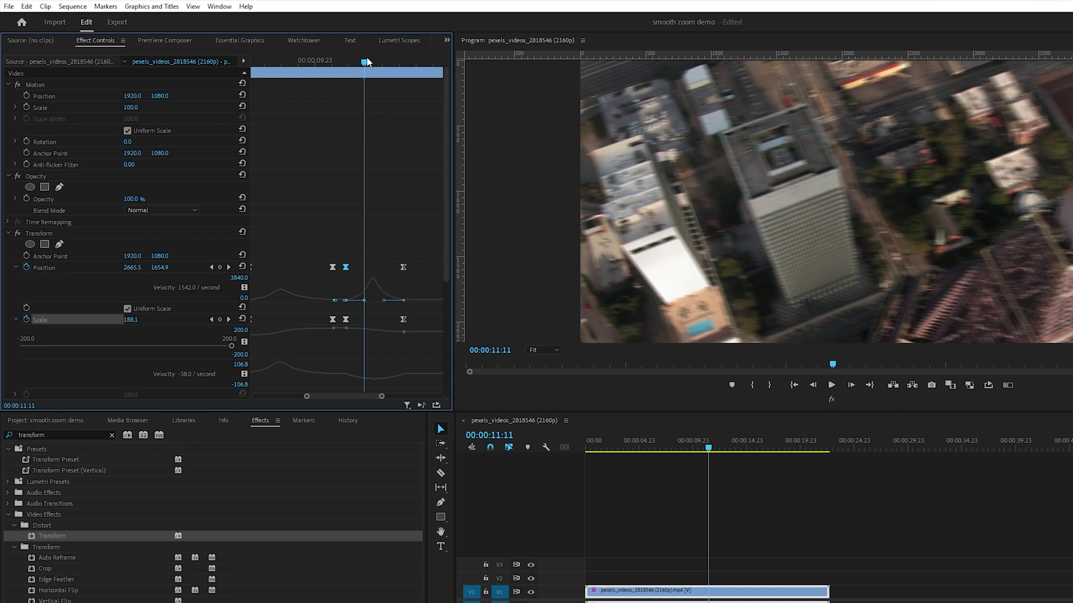
pyautogui.click(346, 319)
pyautogui.moveTo(356, 328); pyautogui.dragTo(364, 329)
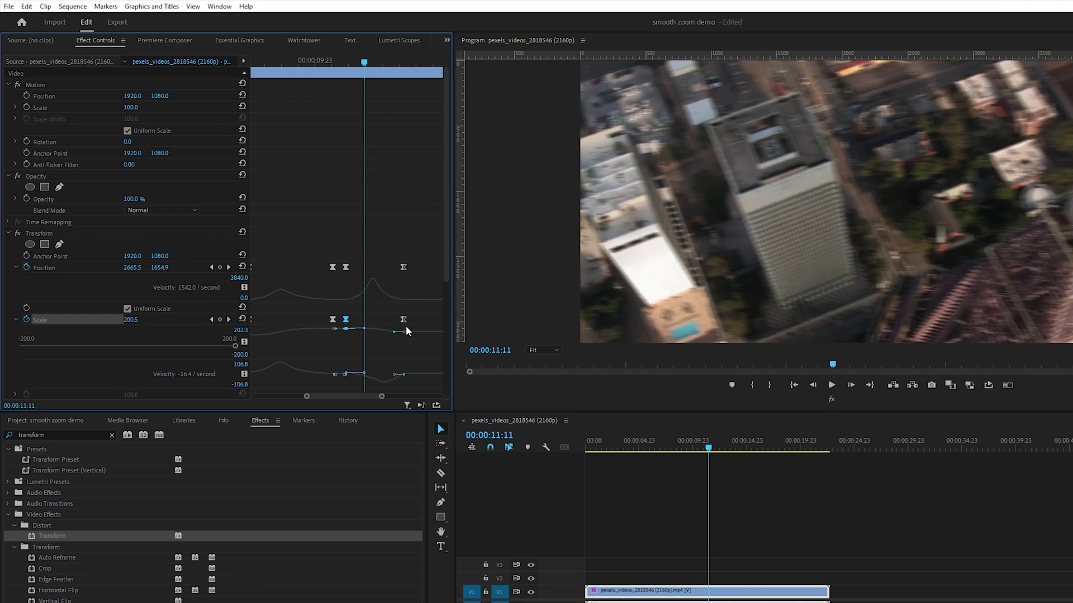
pyautogui.hotkey('ctrl', 'z')
# Extend the 00:00:10:22 Scale keyframe's outgoing handle horizontally to 00:00:11:11 to match the Position easing.
pyautogui.press('=')
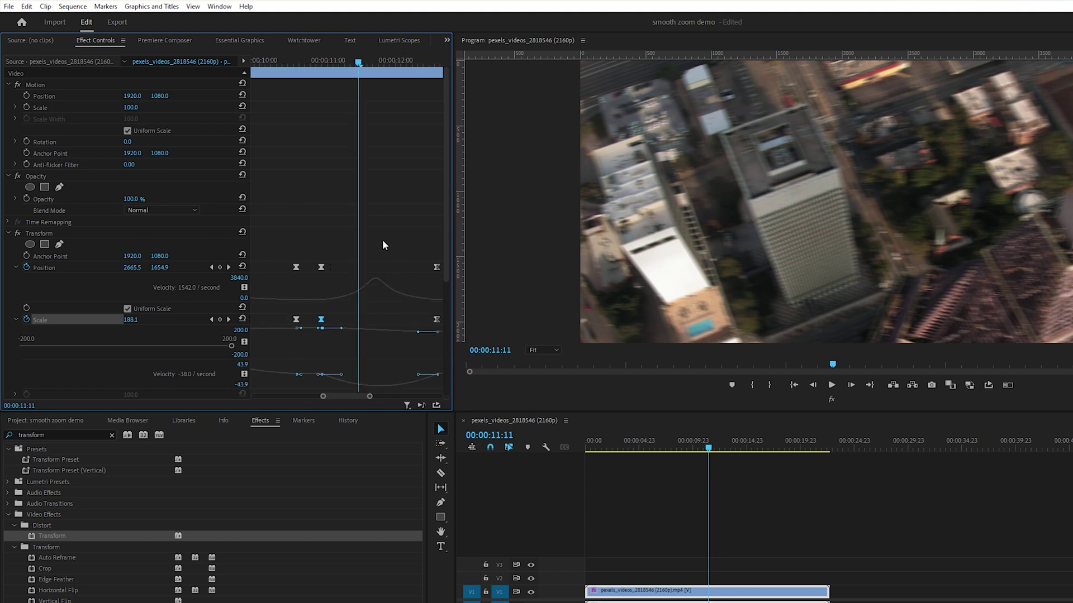
pyautogui.click(373, 340)
pyautogui.moveTo(351, 396); pyautogui.dragTo(355, 397)
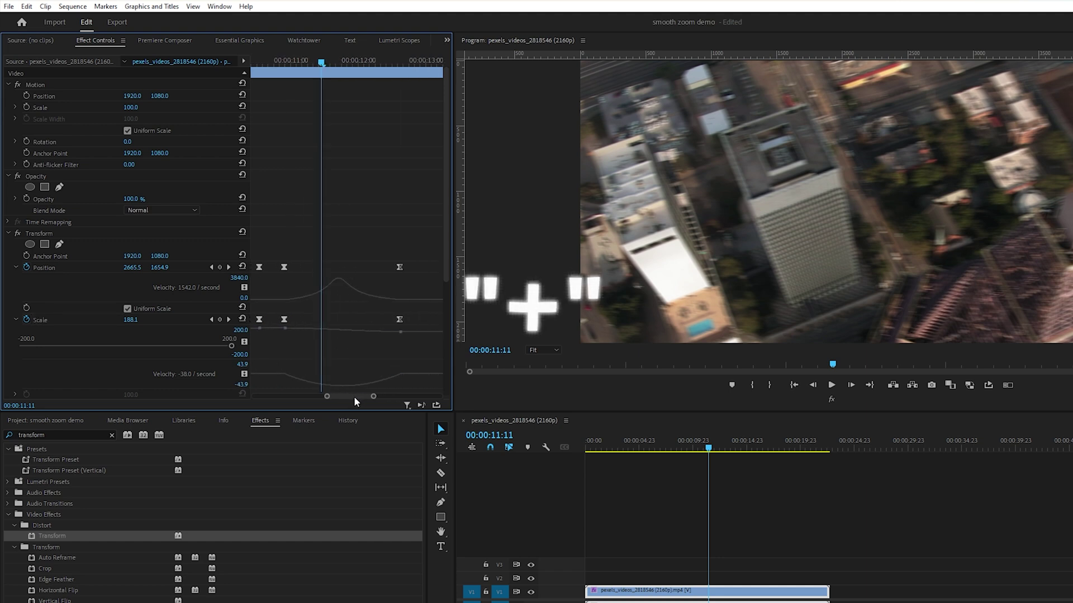
pyautogui.click(284, 319)
pyautogui.moveTo(305, 328); pyautogui.dragTo(322, 329)
# Extend the last Scale keyframe's incoming handle back to 00:00:12:00, matching the Position handle, and play back the end of the move.
pyautogui.click(399, 268)
pyautogui.click(358, 61)
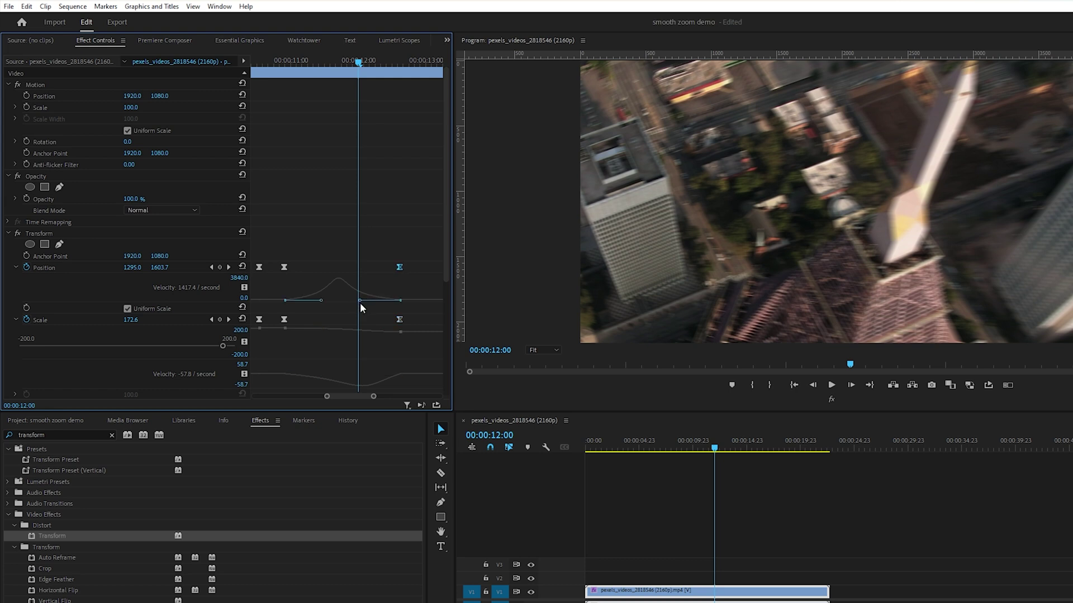
pyautogui.click(399, 320)
pyautogui.moveTo(383, 333); pyautogui.dragTo(358, 333)
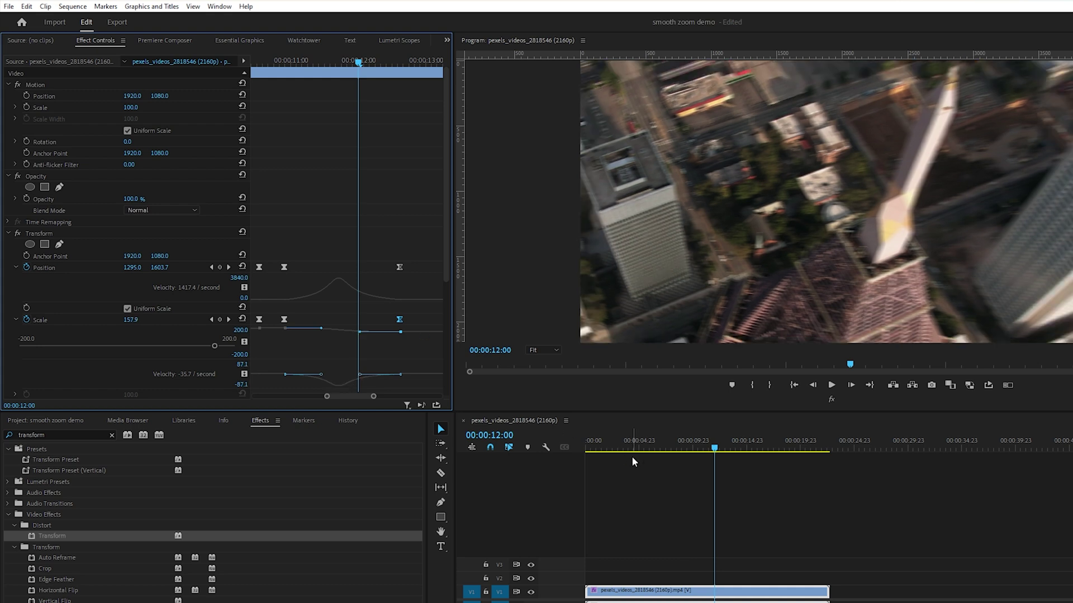
pyautogui.press('space')
pyautogui.press('space')
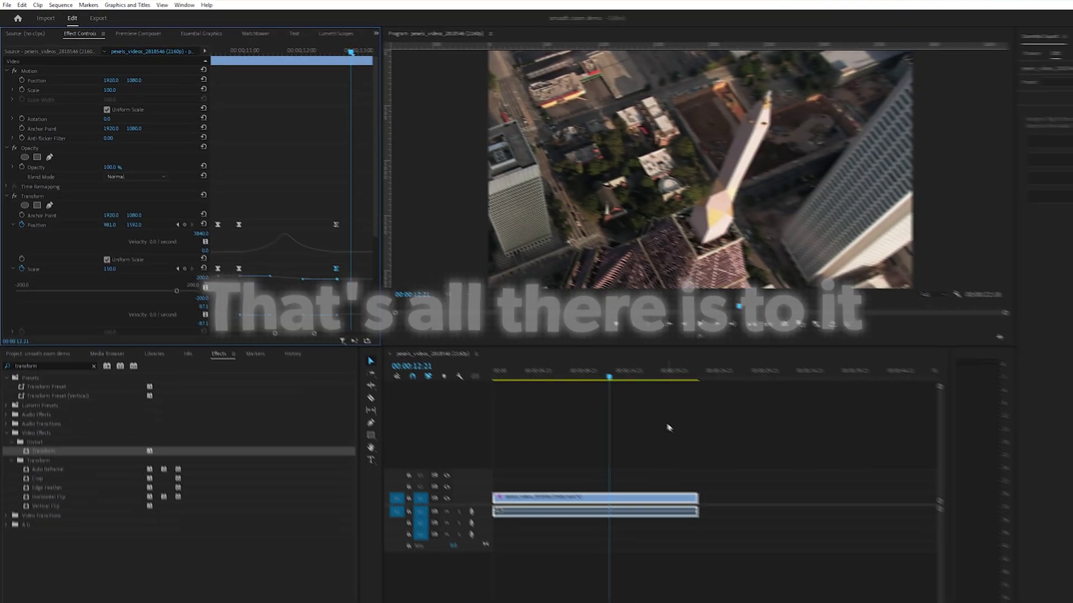